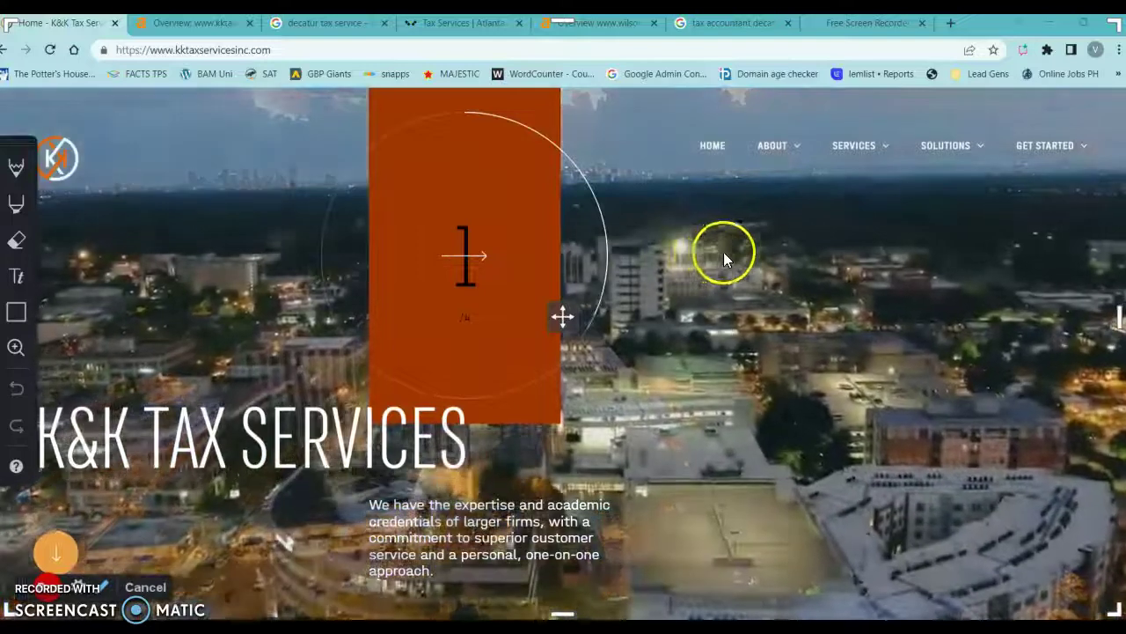
Scroll up and down the K&K Tax Services homepage to review its hero and content
{"action": "scroll", "coordinate": [699, 267], "scroll_direction": "down", "scroll_amount": 2}
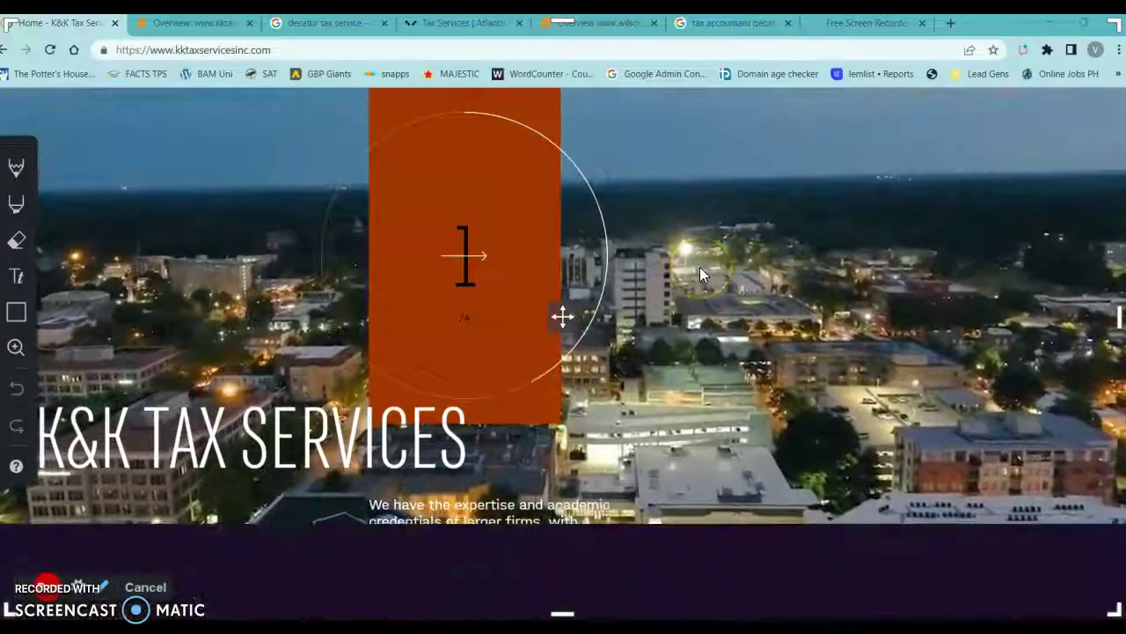
{"action": "scroll", "coordinate": [699, 266], "scroll_direction": "down", "scroll_amount": 2}
{"action": "scroll", "coordinate": [700, 266], "scroll_direction": "up", "scroll_amount": 5}
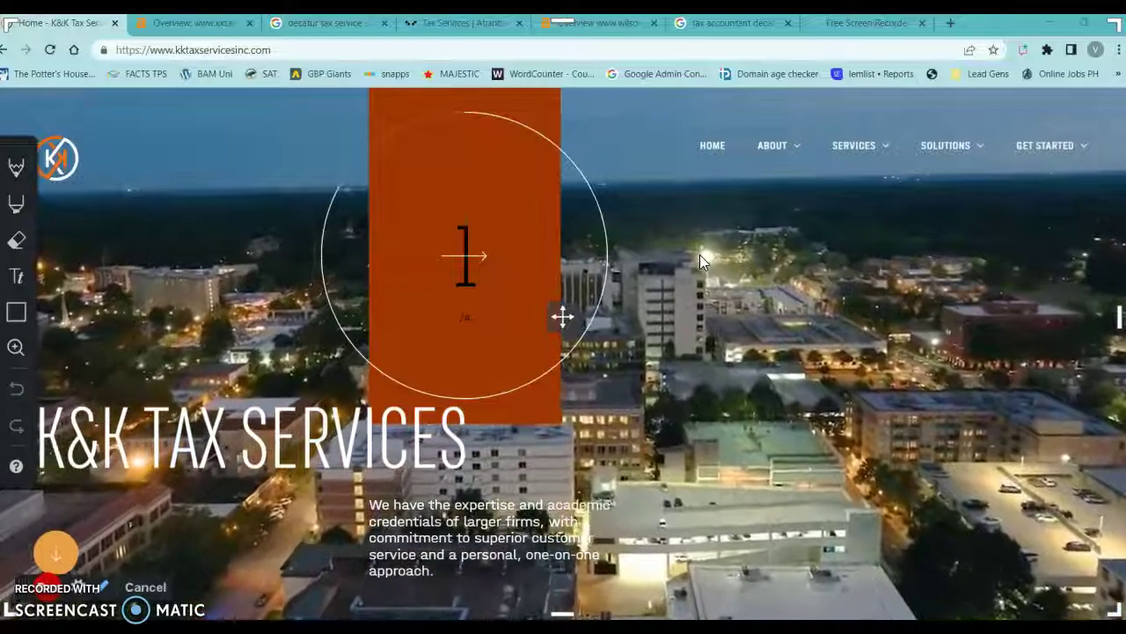
{"action": "scroll", "coordinate": [694, 342], "scroll_direction": "down", "scroll_amount": 3}
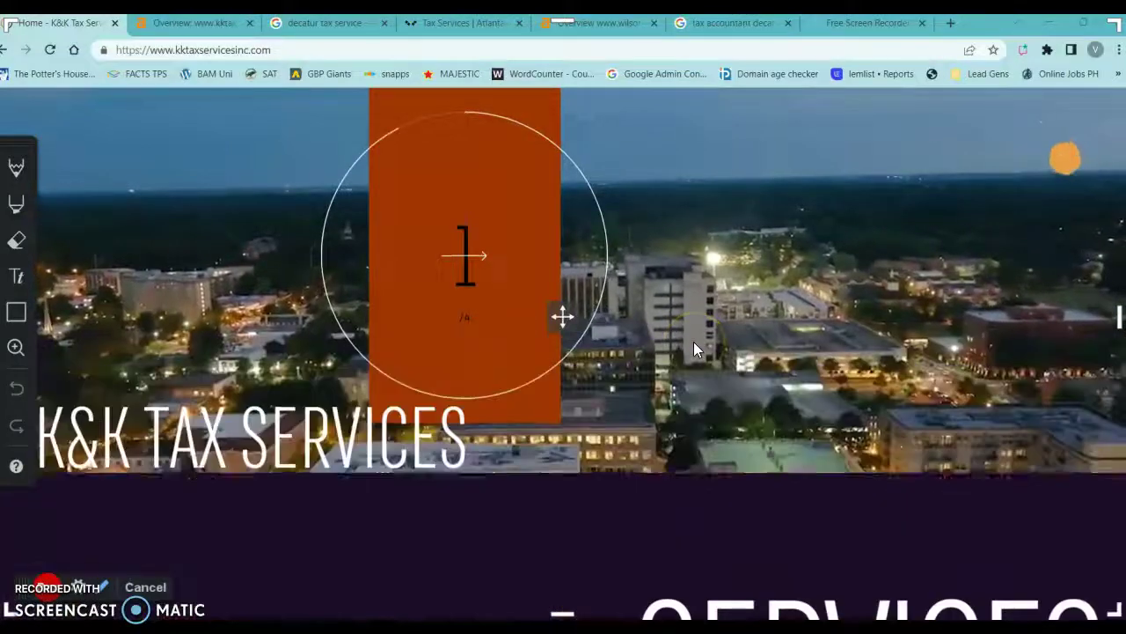
{"action": "scroll", "coordinate": [694, 342], "scroll_direction": "up", "scroll_amount": 3}
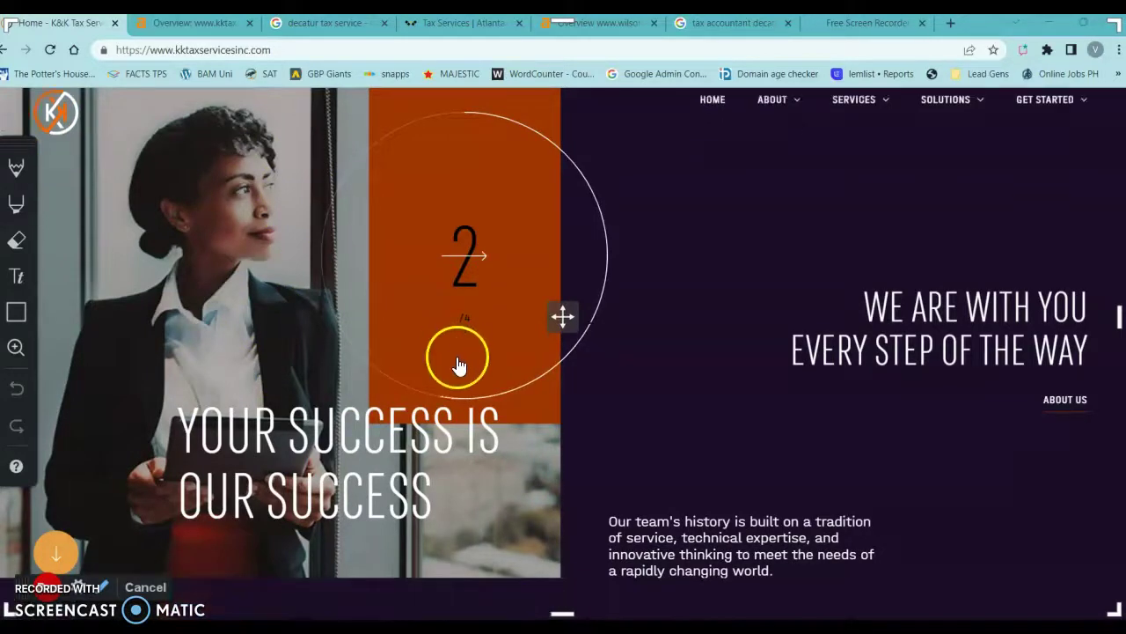
{"action": "scroll", "coordinate": [457, 361], "scroll_direction": "down", "scroll_amount": 6}
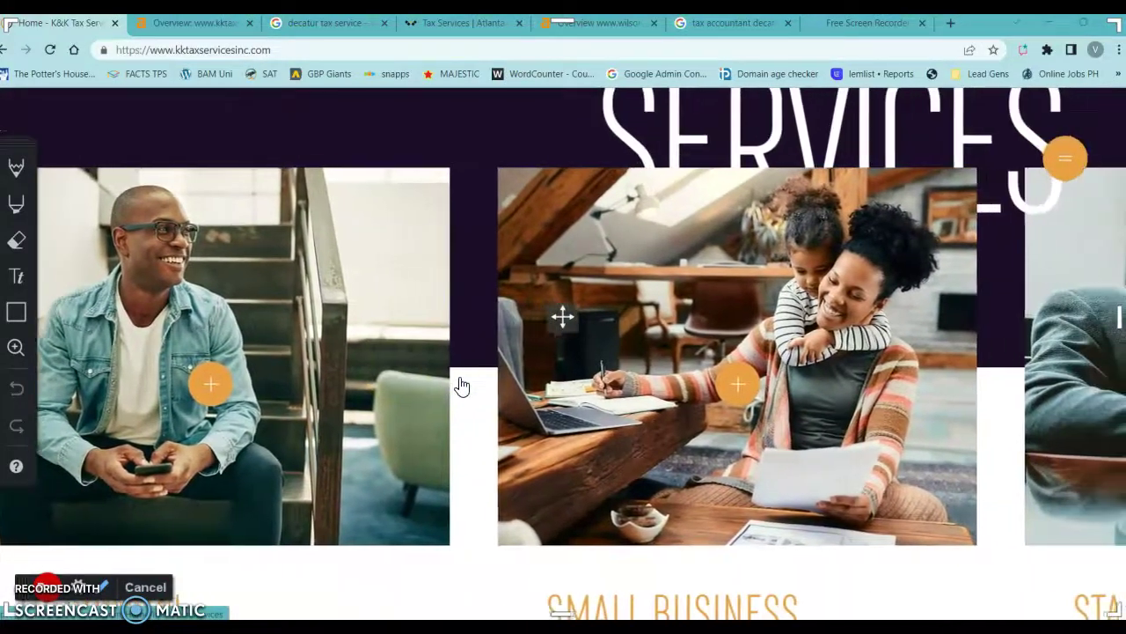
{"action": "scroll", "coordinate": [462, 387], "scroll_direction": "up", "scroll_amount": 5}
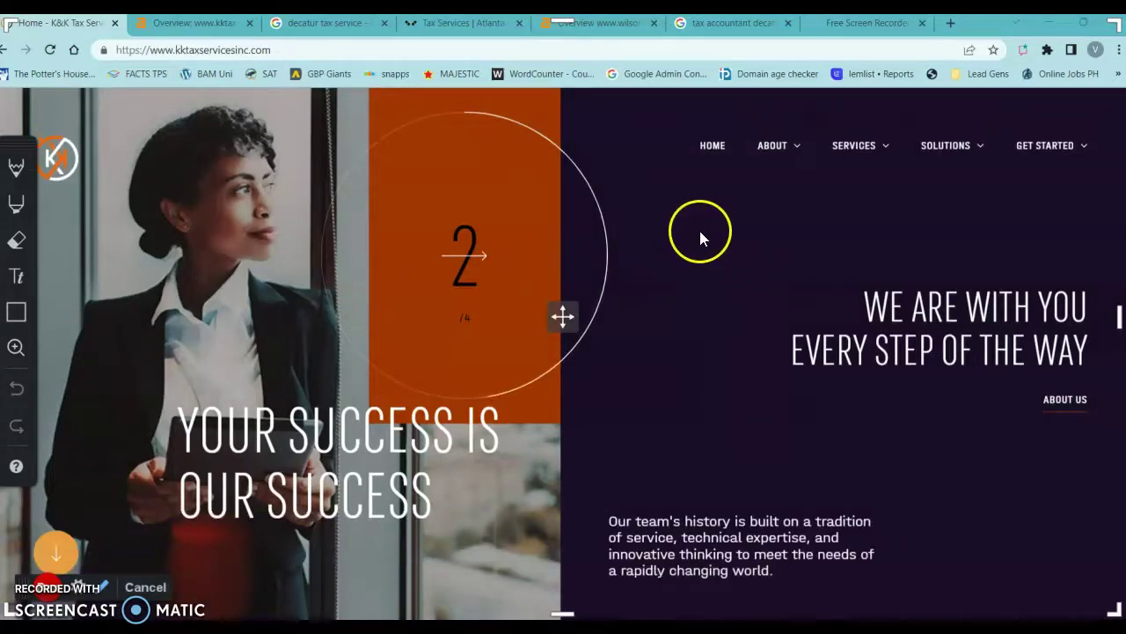
Bring up the 'decatur tax service' Google results and scroll through the local tax businesses
{"action": "left_click", "coordinate": [304, 26]}
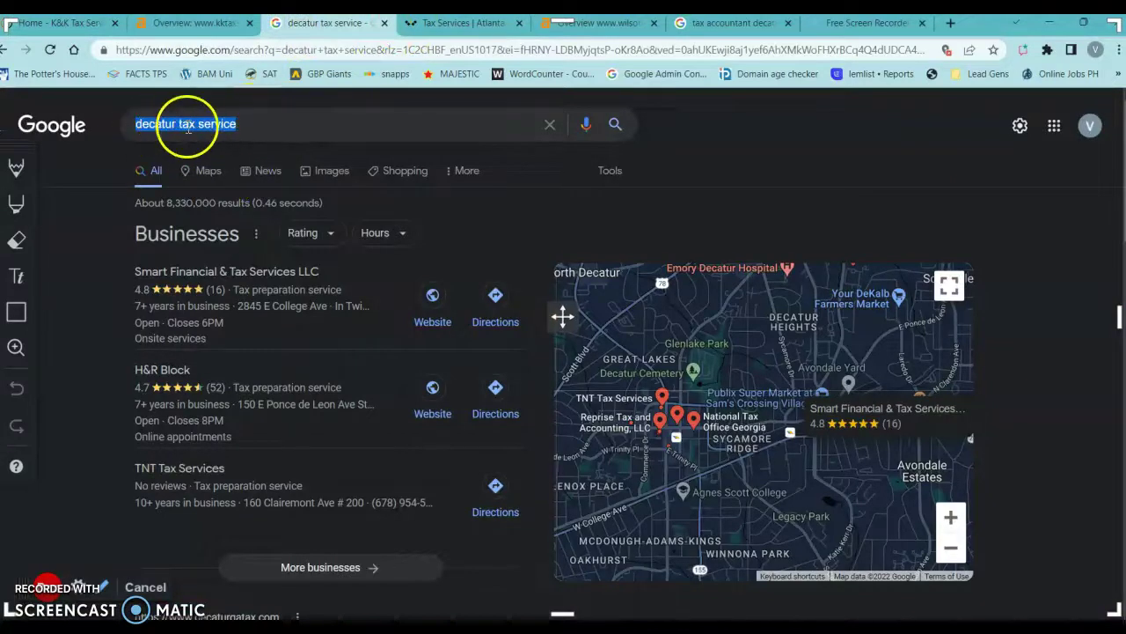
{"action": "scroll", "coordinate": [540, 193], "scroll_direction": "down", "scroll_amount": 10}
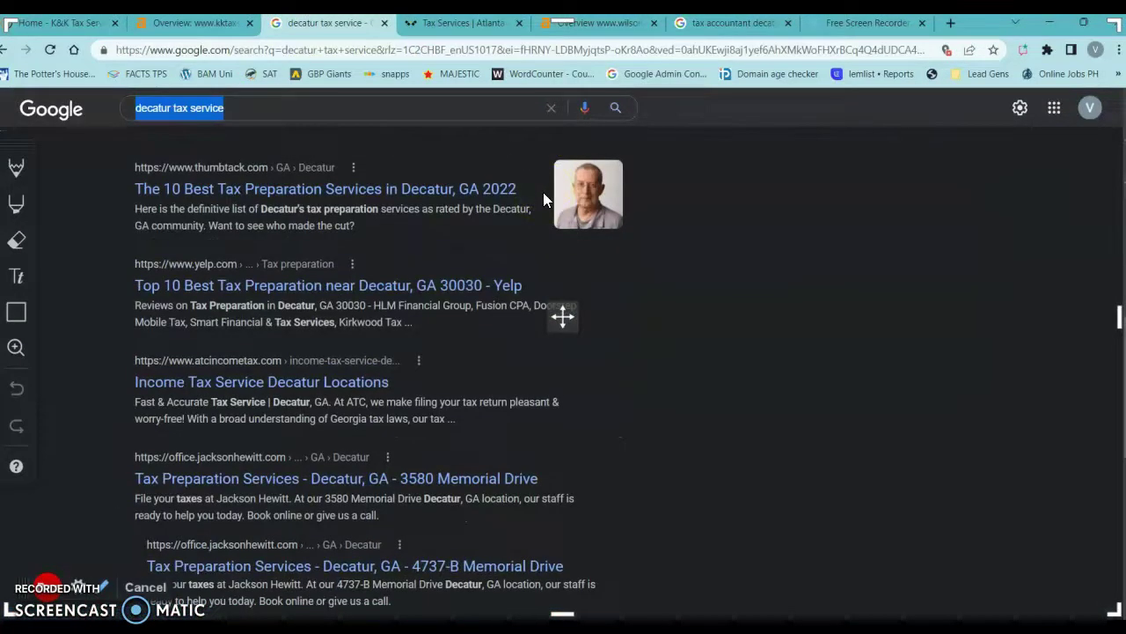
{"action": "scroll", "coordinate": [532, 193], "scroll_direction": "down", "scroll_amount": 4}
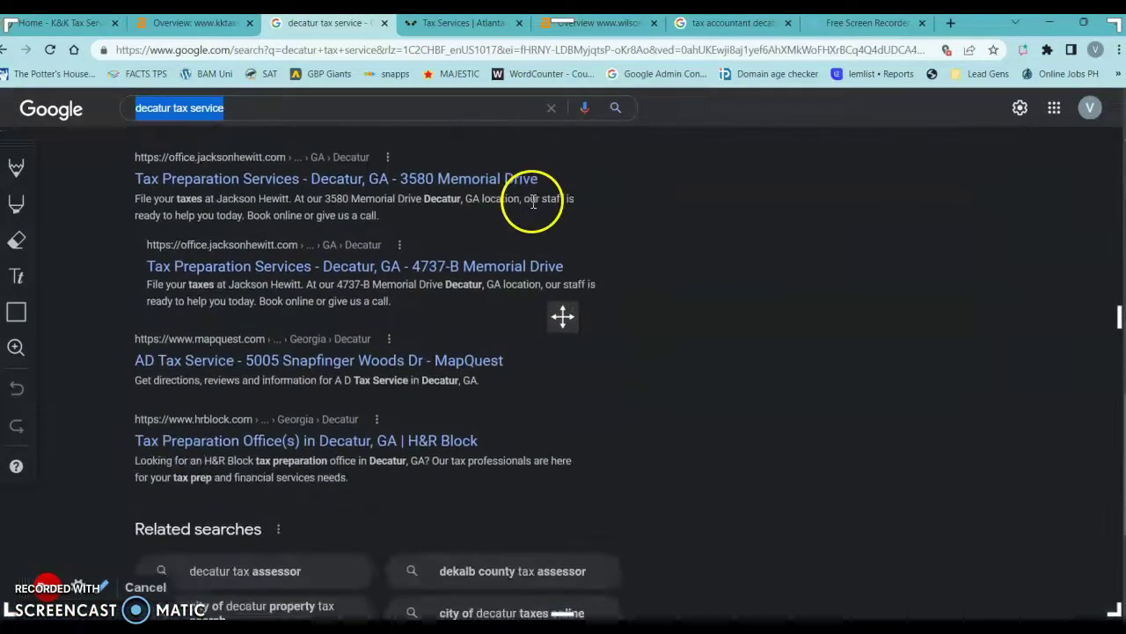
{"action": "scroll", "coordinate": [533, 201], "scroll_direction": "down", "scroll_amount": 1}
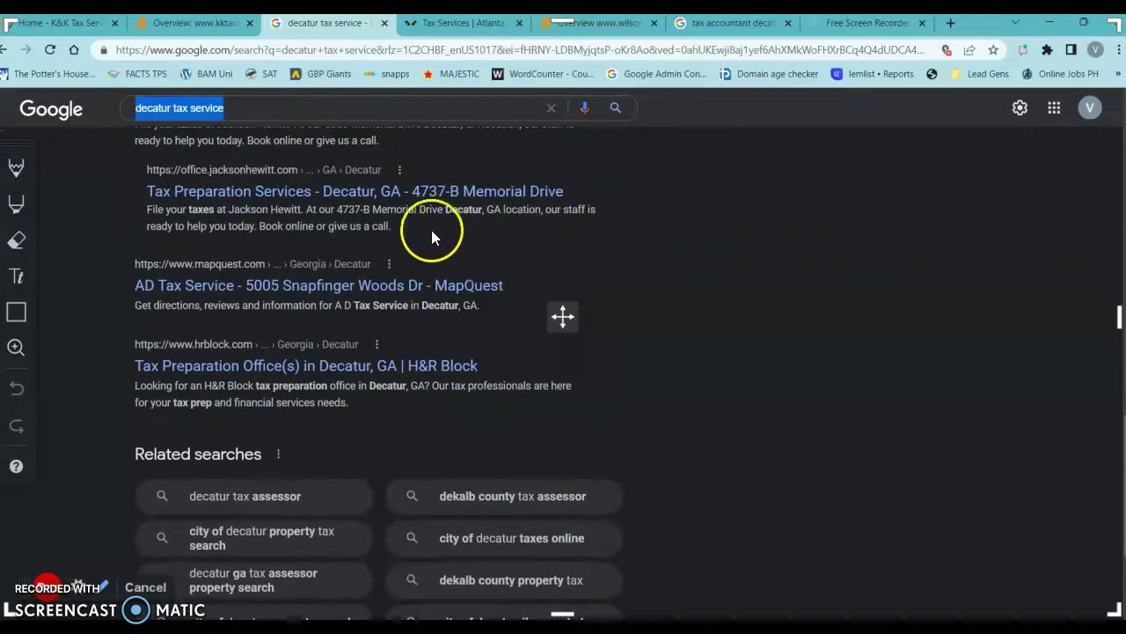
{"action": "scroll", "coordinate": [475, 267], "scroll_direction": "up", "scroll_amount": 10}
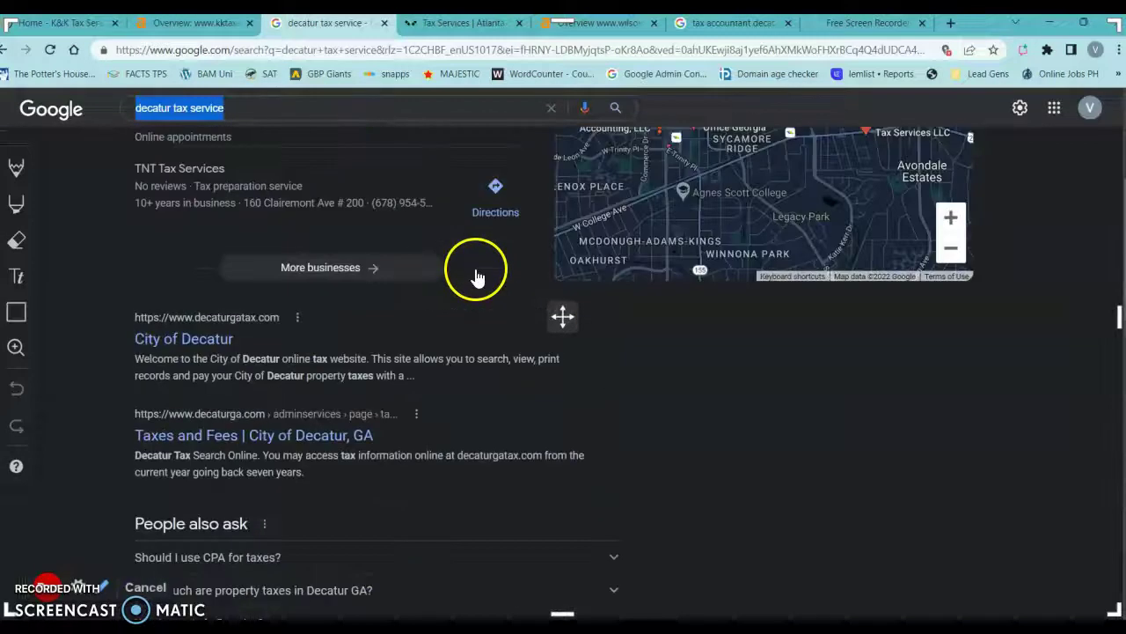
{"action": "scroll", "coordinate": [475, 269], "scroll_direction": "up", "scroll_amount": 3}
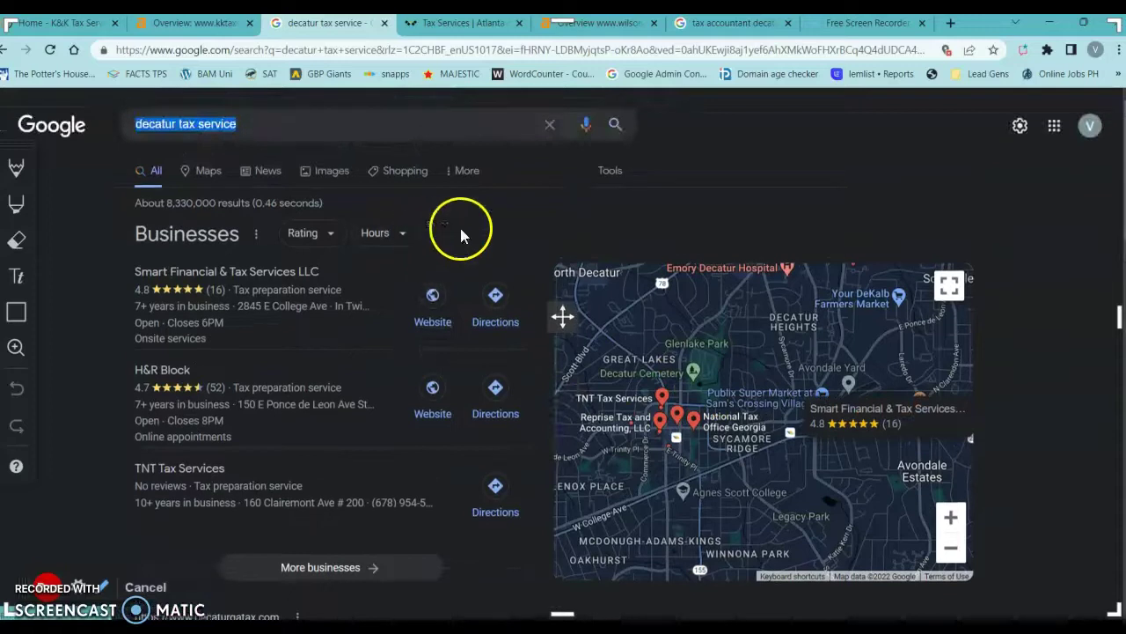
{"action": "left_click", "coordinate": [99, 24]}
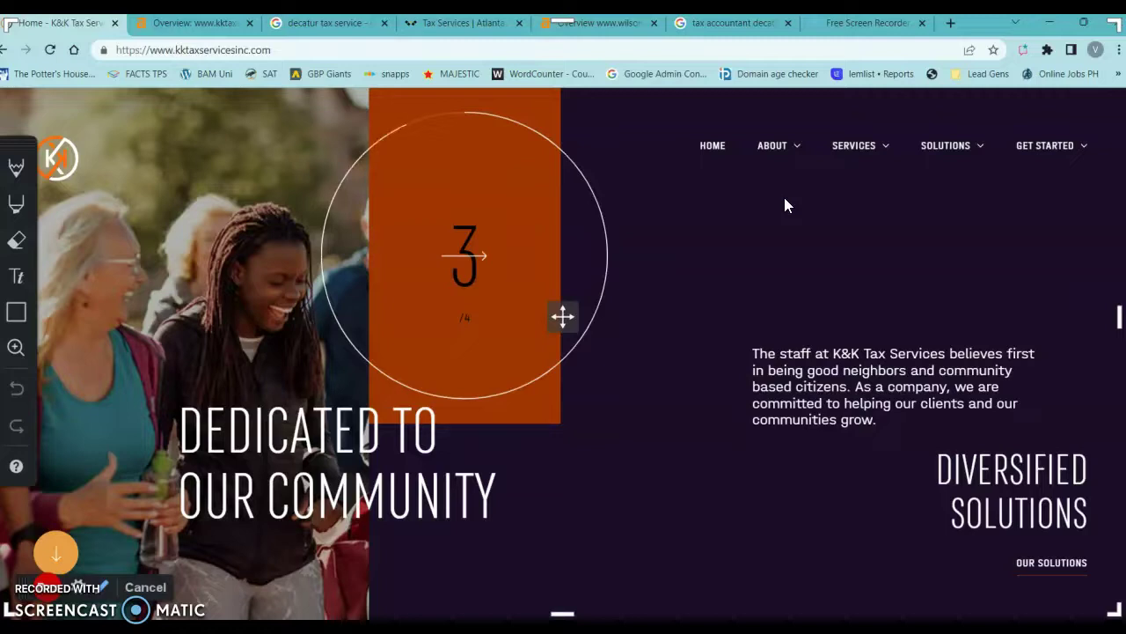
{"action": "scroll", "coordinate": [782, 197], "scroll_direction": "down", "scroll_amount": 3}
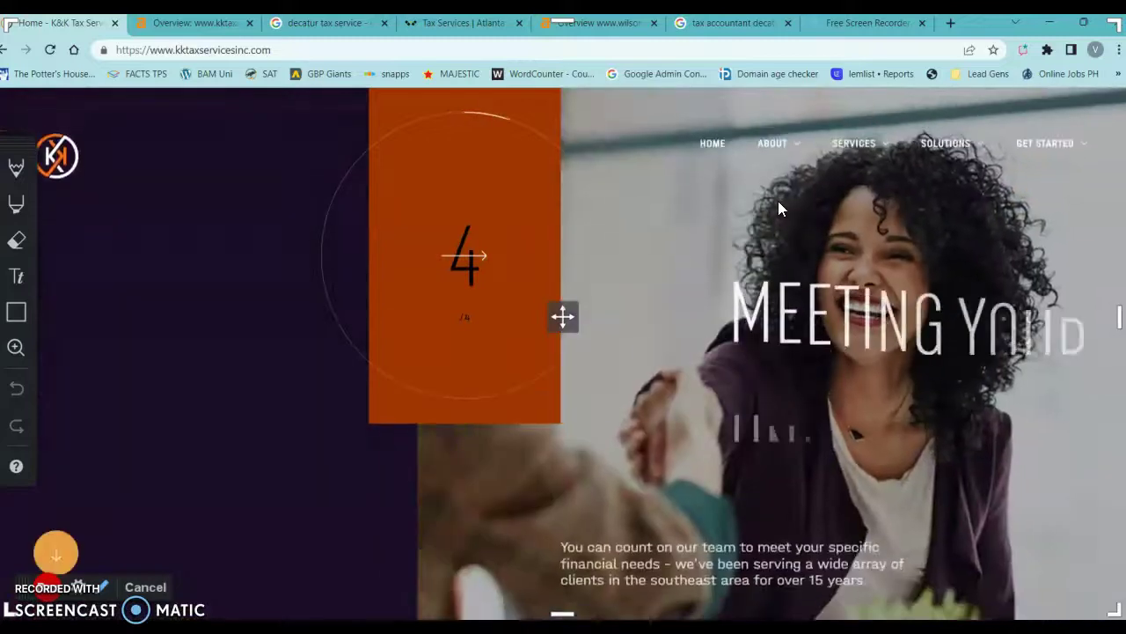
{"action": "scroll", "coordinate": [778, 199], "scroll_direction": "down", "scroll_amount": 3}
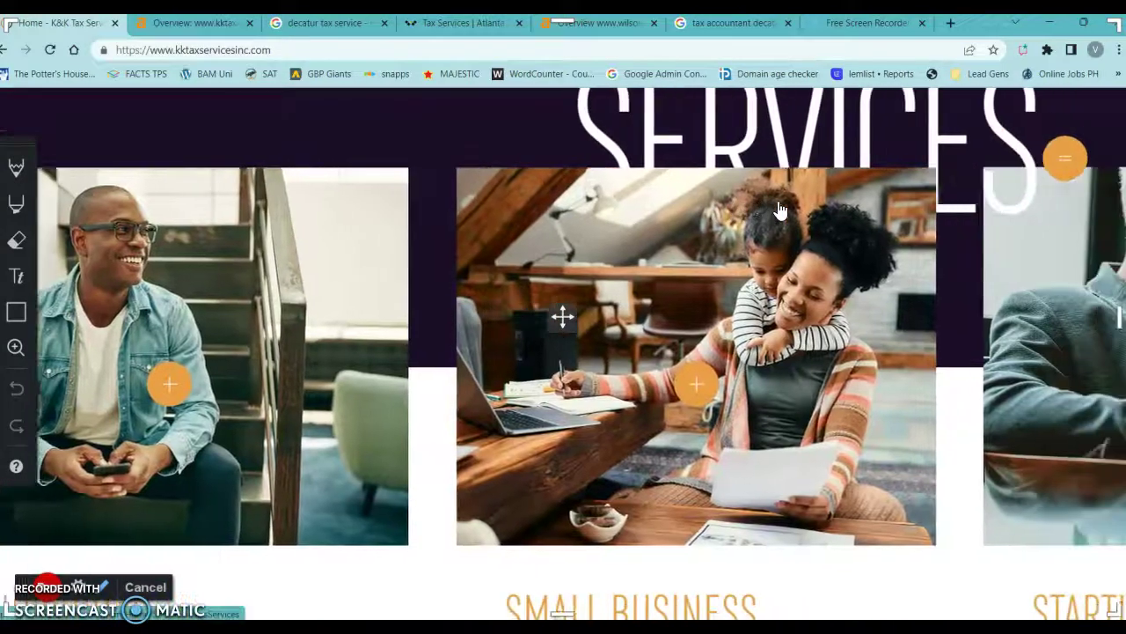
{"action": "left_click", "coordinate": [789, 207]}
{"action": "scroll", "coordinate": [790, 207], "scroll_direction": "down", "scroll_amount": 5}
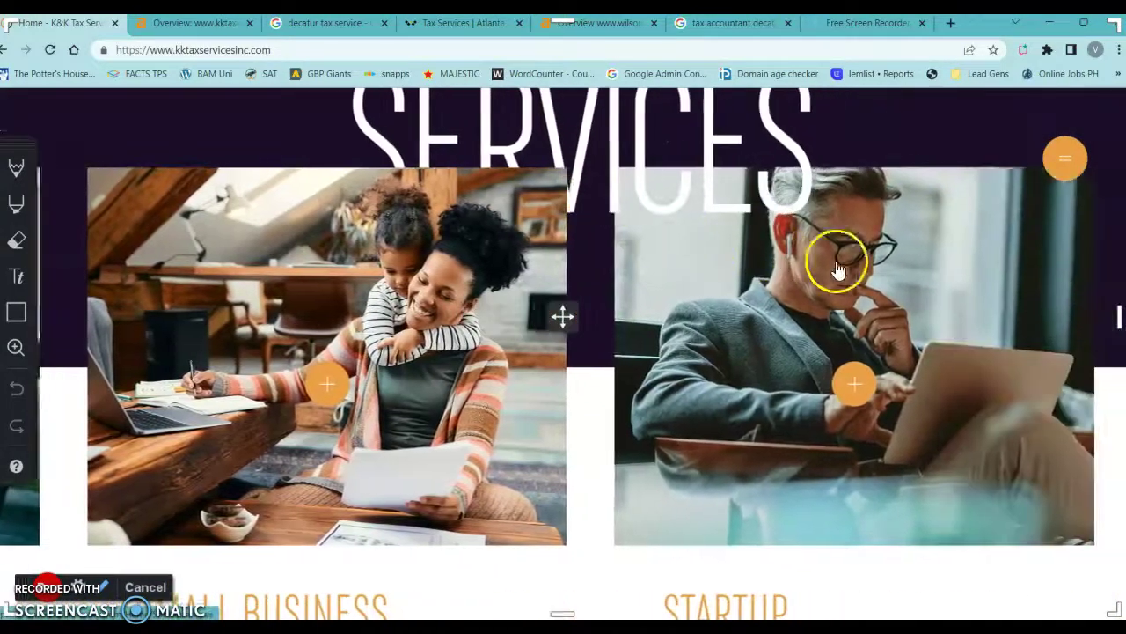
{"action": "scroll", "coordinate": [880, 334], "scroll_direction": "down", "scroll_amount": 3}
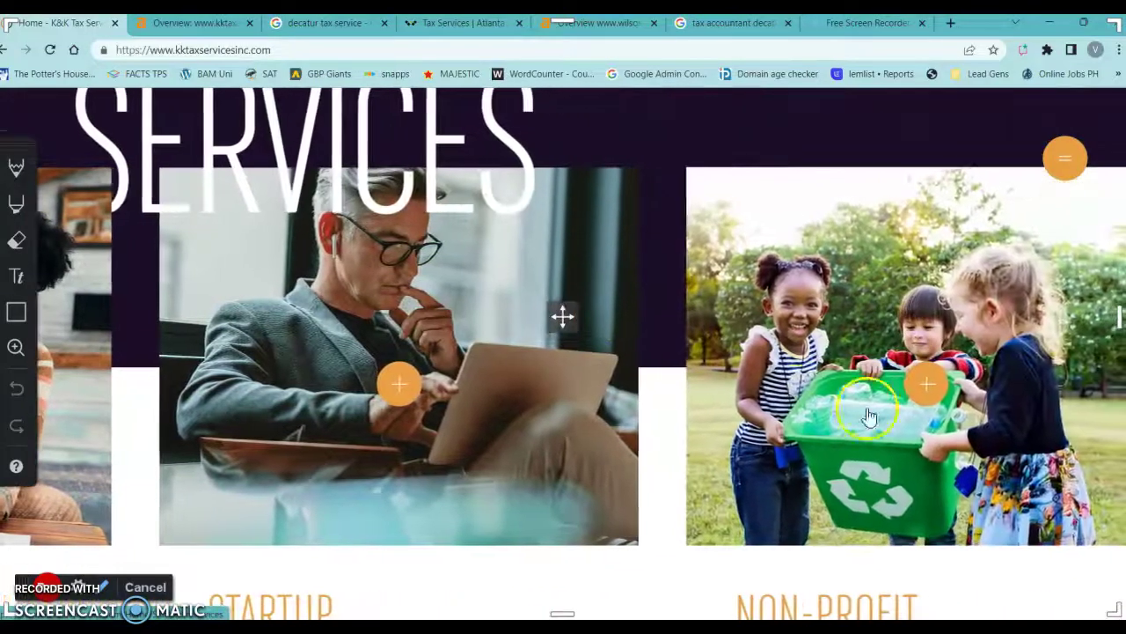
{"action": "scroll", "coordinate": [632, 598], "scroll_direction": "down", "scroll_amount": 5}
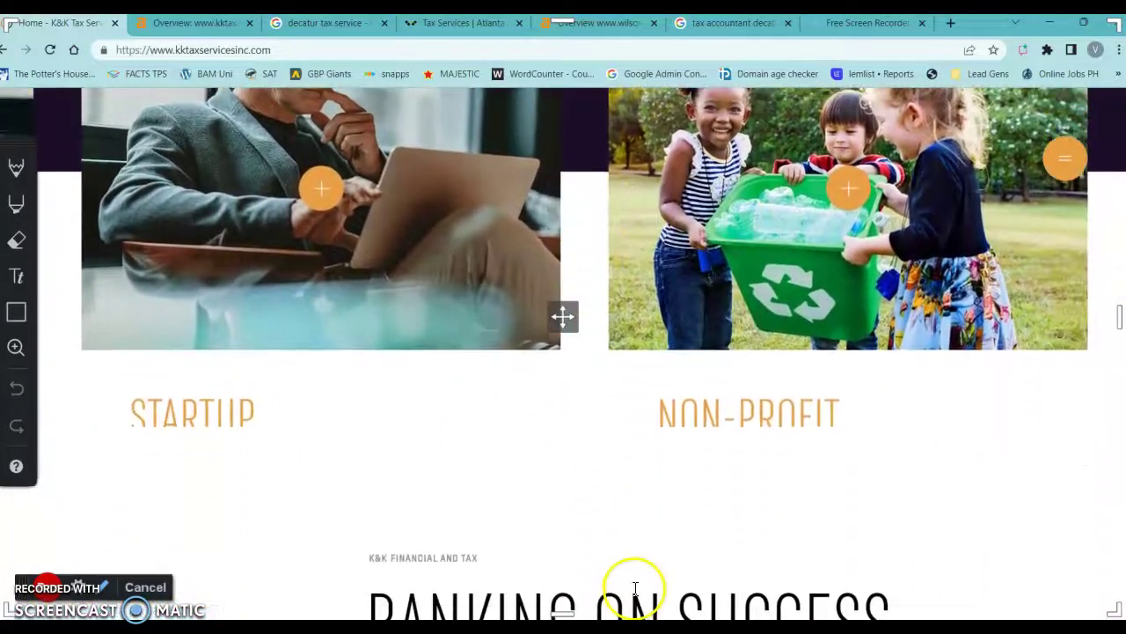
{"action": "scroll", "coordinate": [635, 587], "scroll_direction": "down", "scroll_amount": 8}
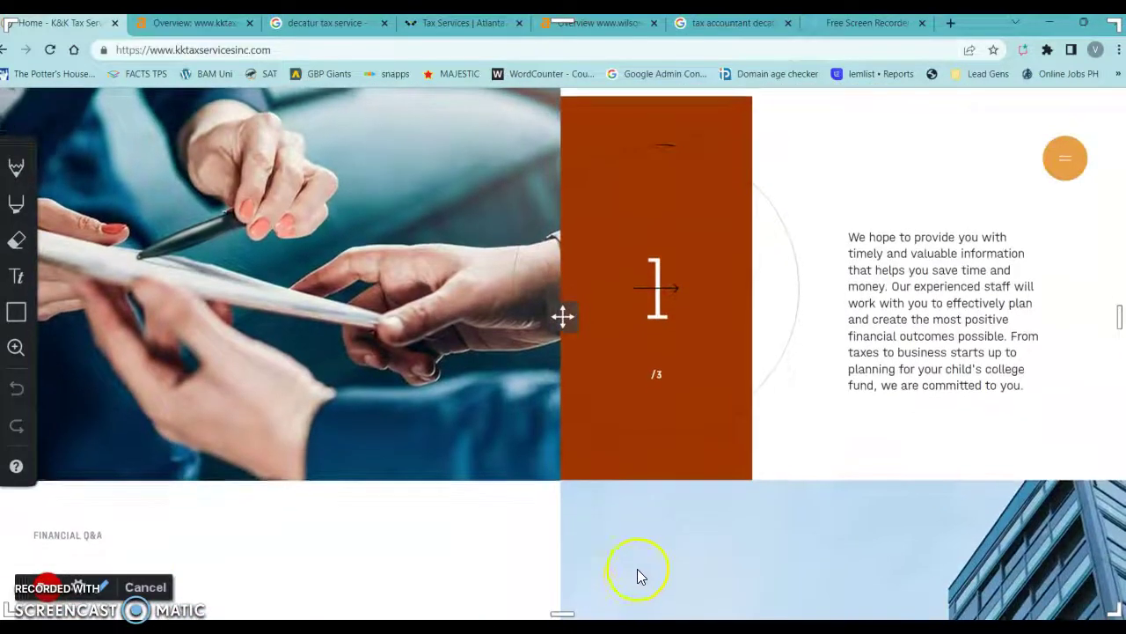
{"action": "scroll", "coordinate": [608, 473], "scroll_direction": "up", "scroll_amount": 8}
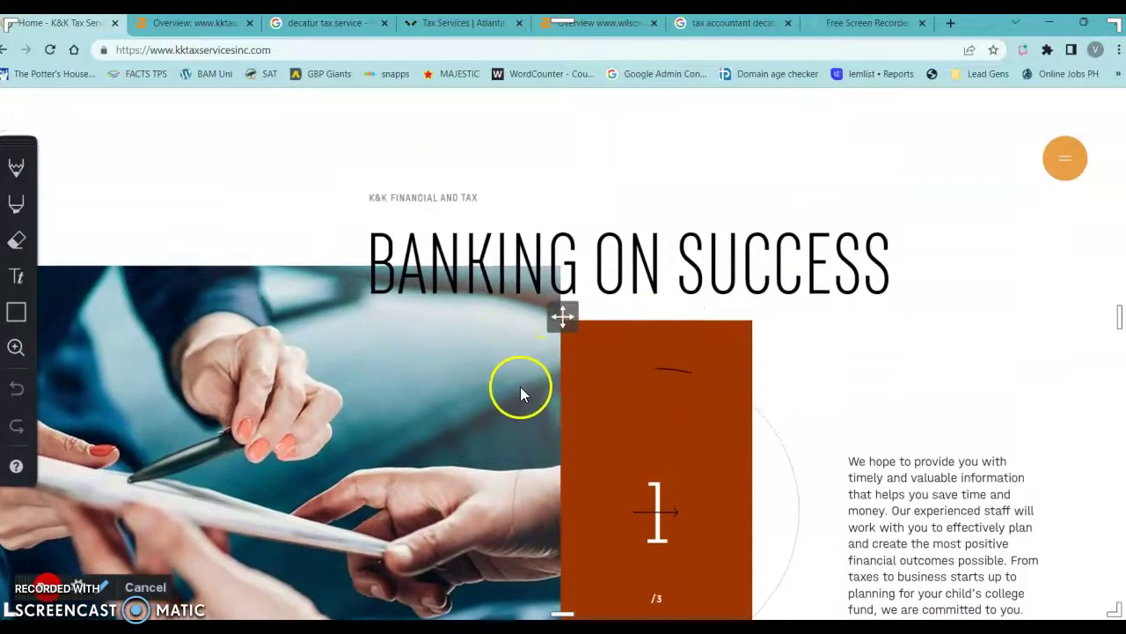
{"action": "scroll", "coordinate": [520, 388], "scroll_direction": "down", "scroll_amount": 7}
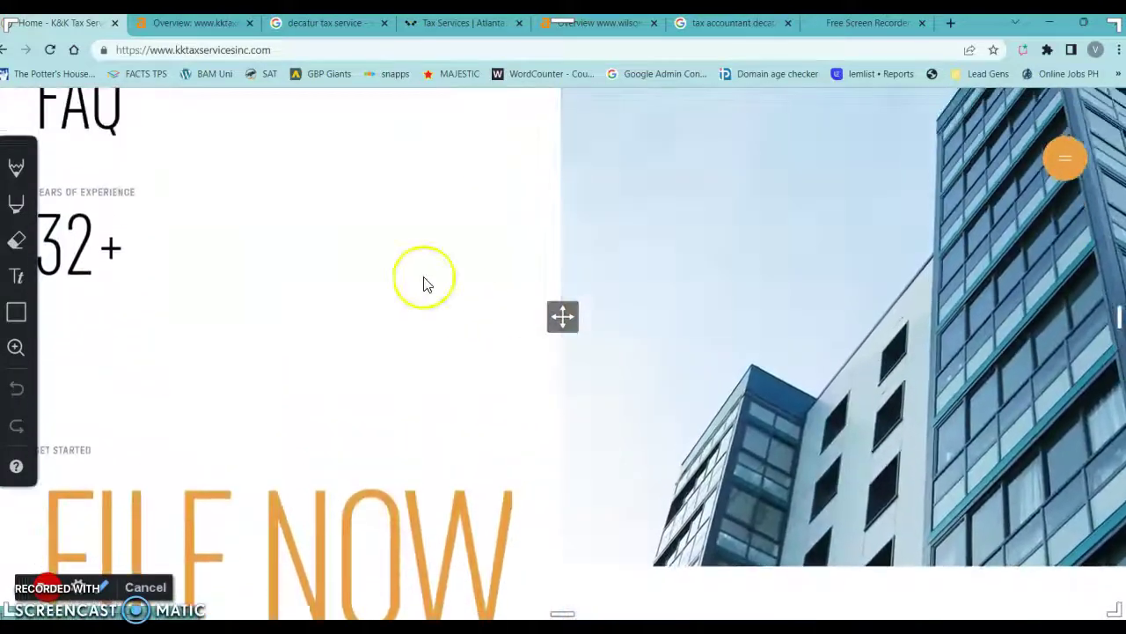
{"action": "scroll", "coordinate": [181, 97], "scroll_direction": "up", "scroll_amount": 8}
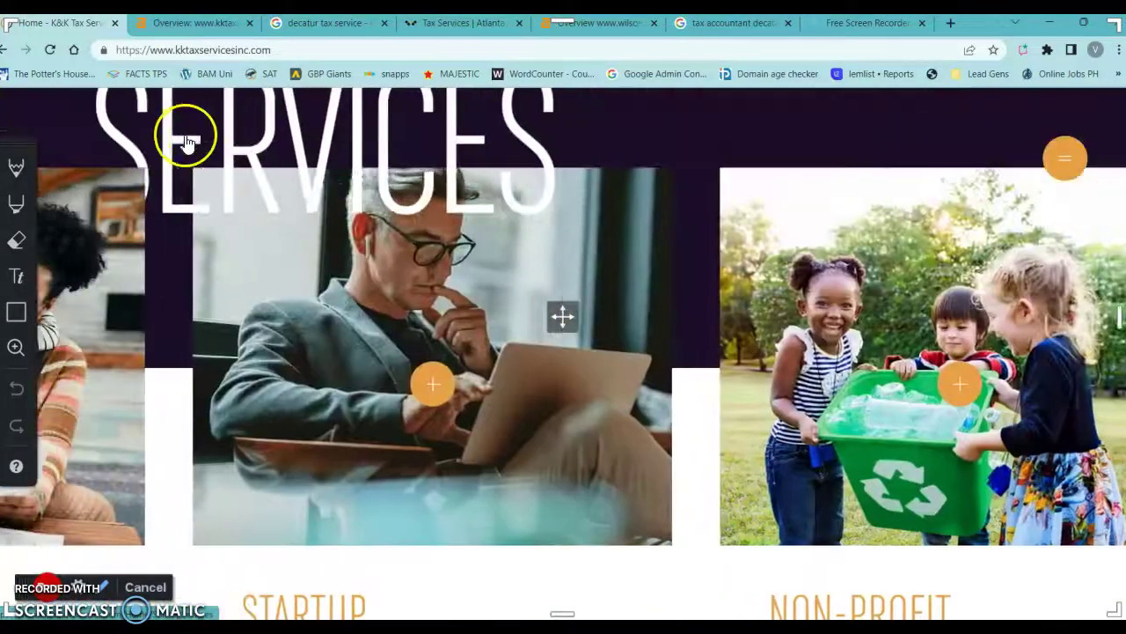
{"action": "scroll", "coordinate": [187, 141], "scroll_direction": "up", "scroll_amount": 5}
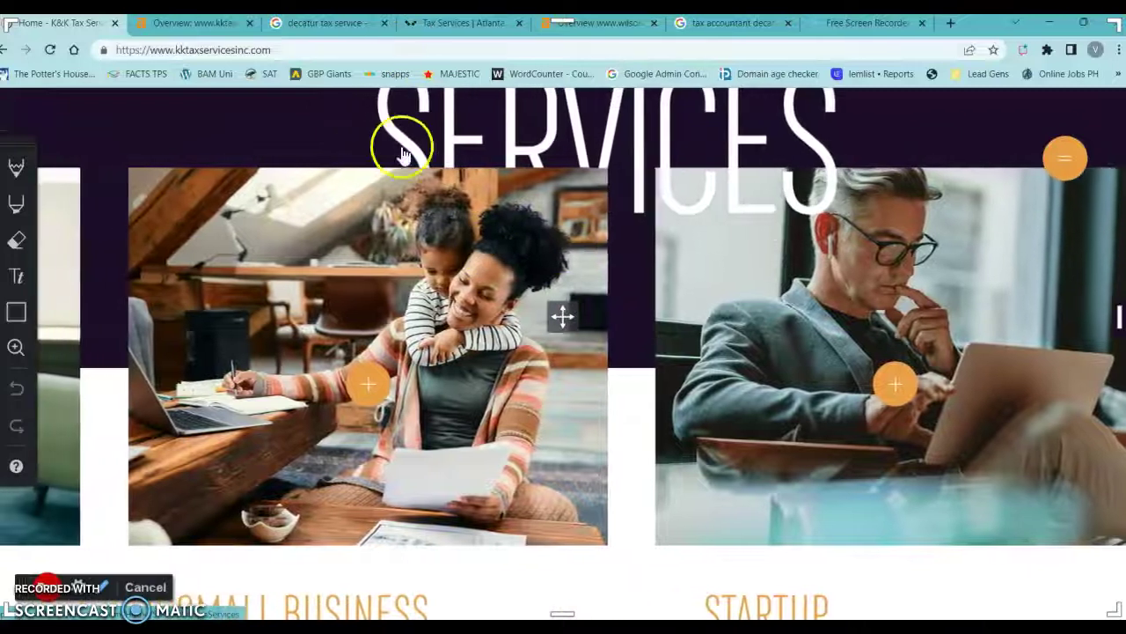
{"action": "scroll", "coordinate": [403, 154], "scroll_direction": "up", "scroll_amount": 5}
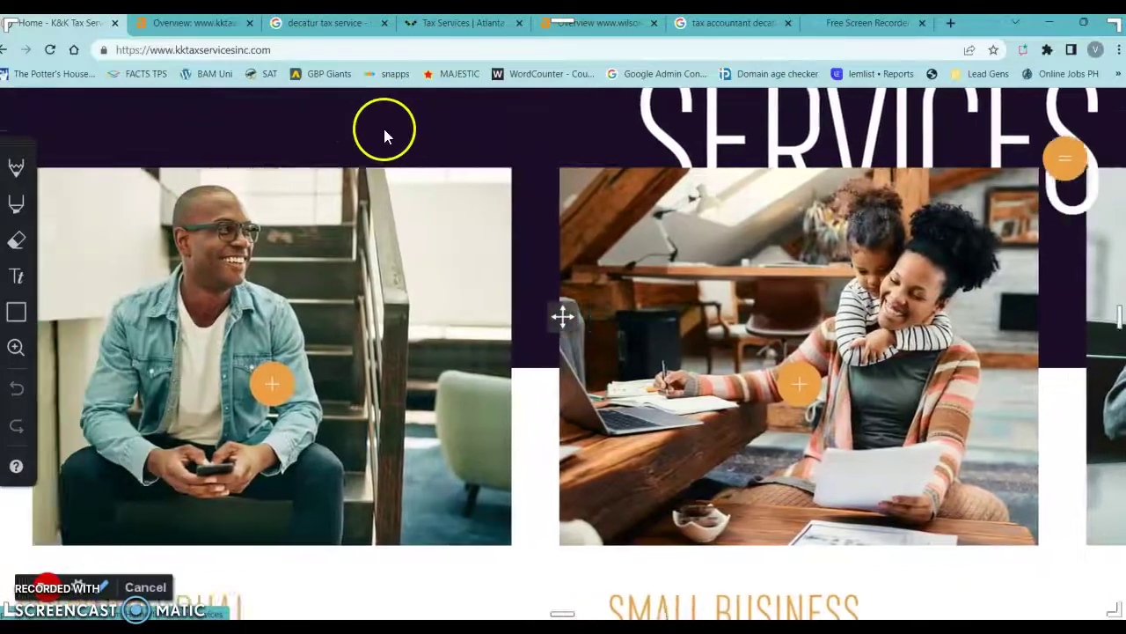
{"action": "scroll", "coordinate": [385, 131], "scroll_direction": "up", "scroll_amount": 5}
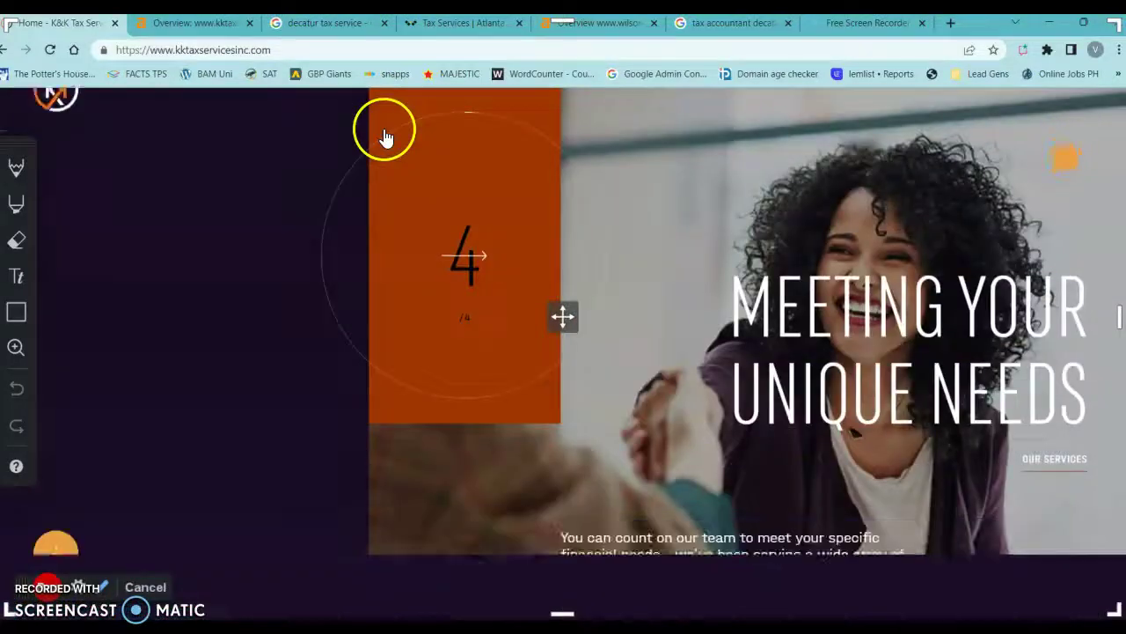
Return to the 'decatur tax service' results, pick H&R Block on the map, and scroll down the listings
{"action": "left_click", "coordinate": [333, 27]}
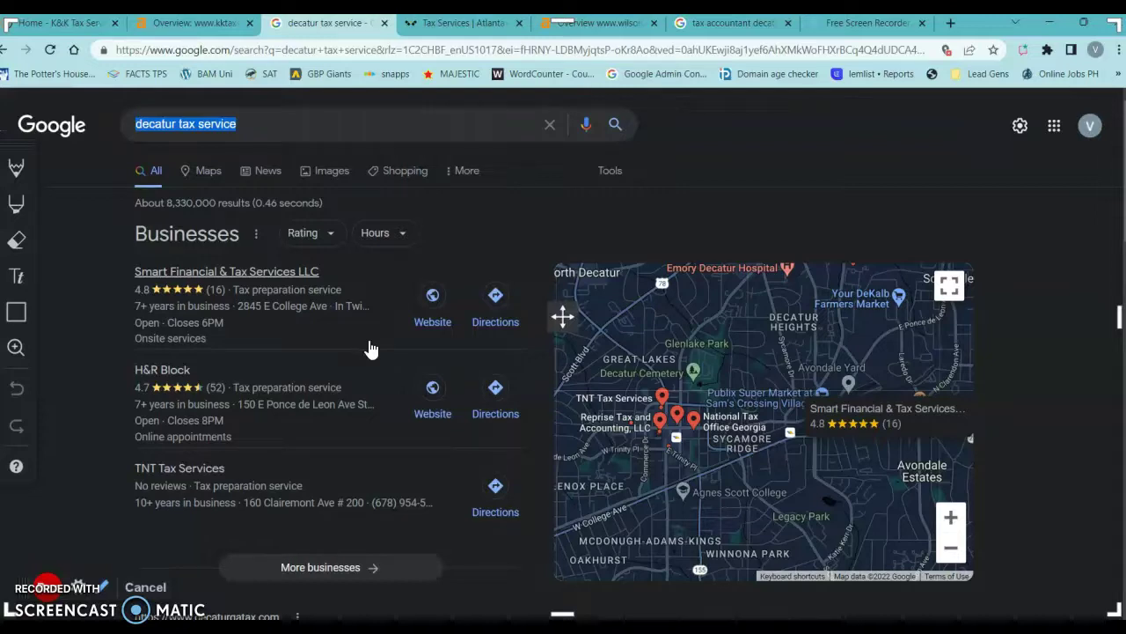
{"action": "left_click", "coordinate": [373, 378]}
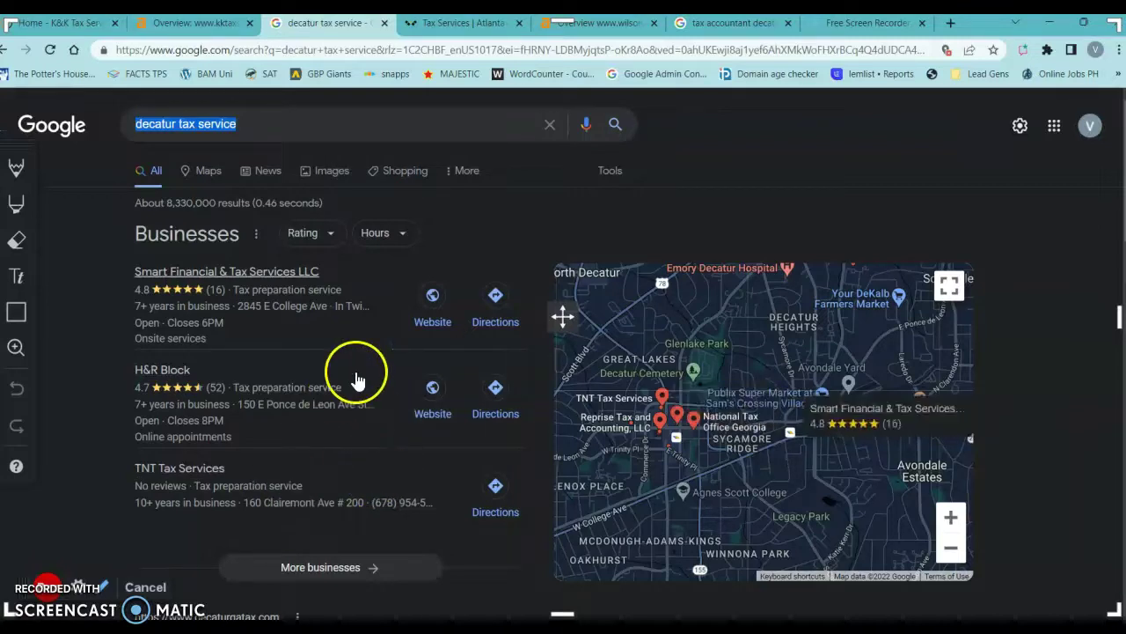
{"action": "scroll", "coordinate": [374, 356], "scroll_direction": "down", "scroll_amount": 3}
{"action": "scroll", "coordinate": [374, 352], "scroll_direction": "down", "scroll_amount": 1}
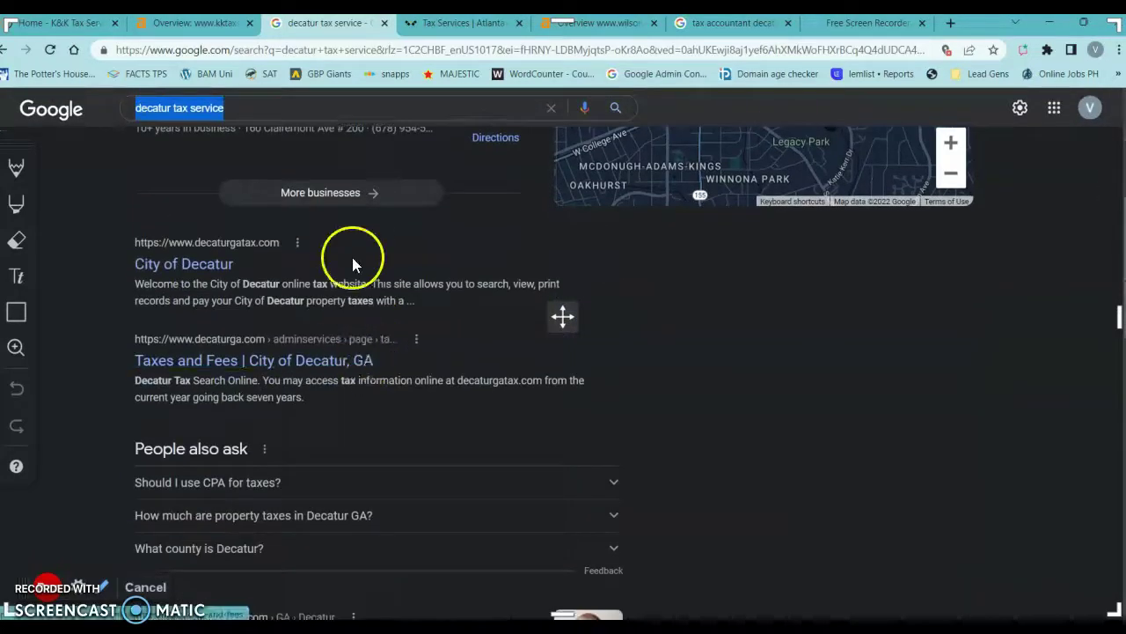
{"action": "scroll", "coordinate": [315, 458], "scroll_direction": "down", "scroll_amount": 1}
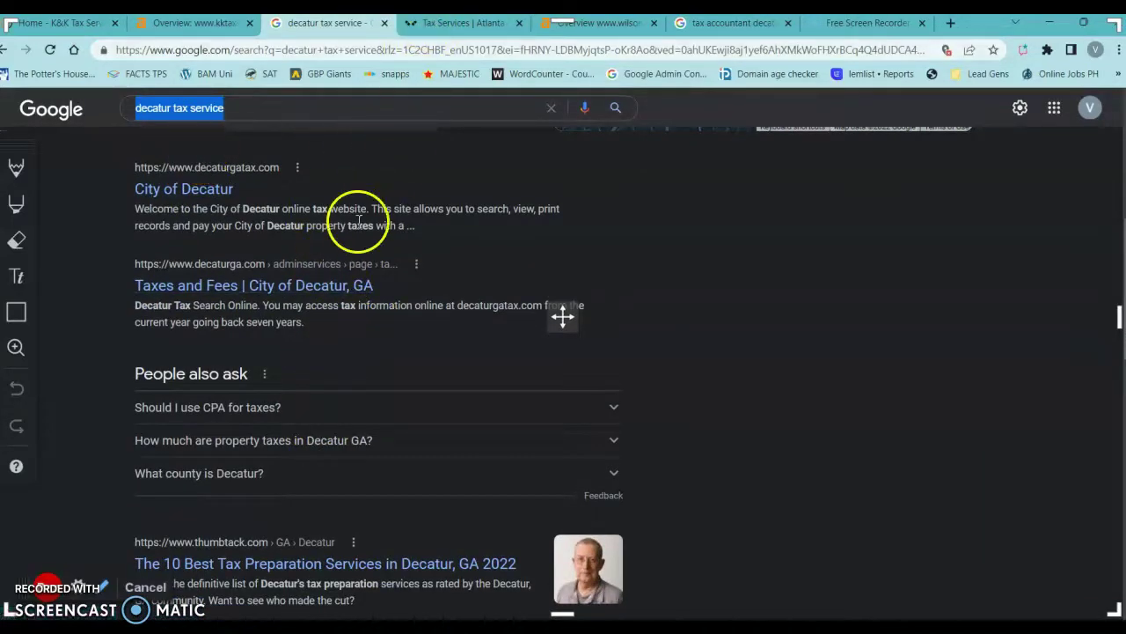
Bring up the Wilson Lewis 'Tax Services | Atlanta' page and scroll from hero to footer and back
{"action": "left_click", "coordinate": [485, 24]}
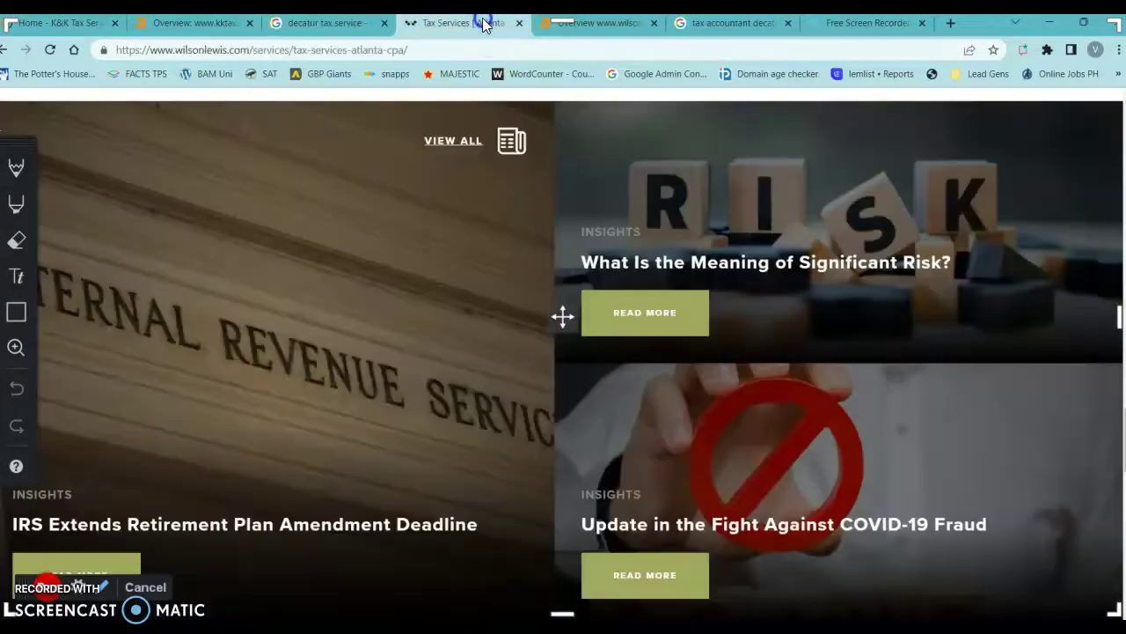
{"action": "scroll", "coordinate": [647, 231], "scroll_direction": "up", "scroll_amount": 2}
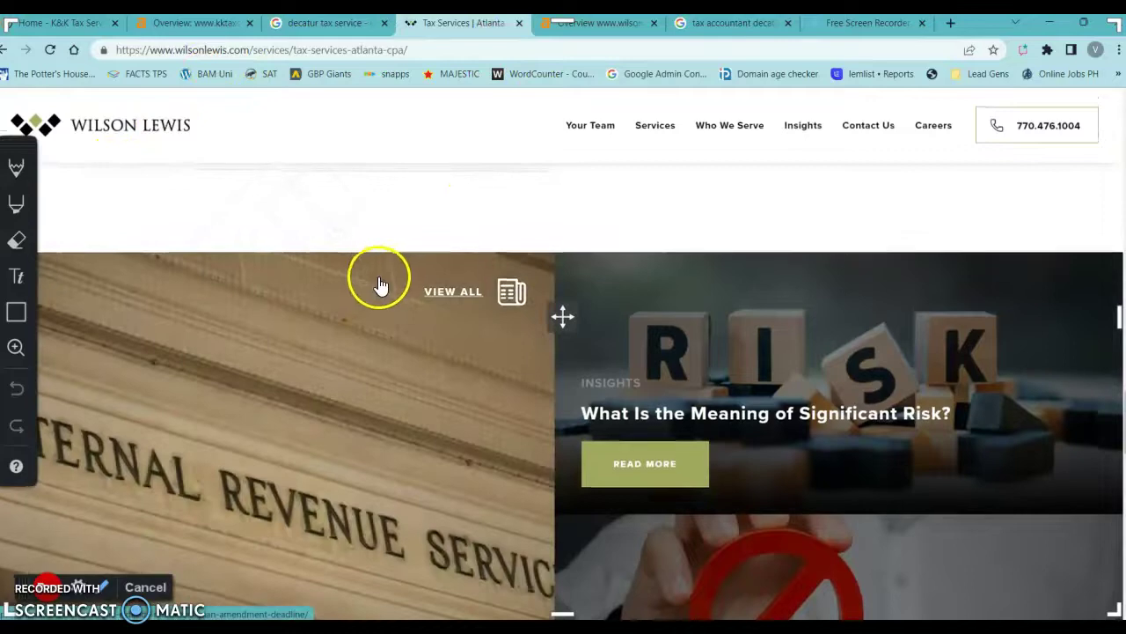
{"action": "scroll", "coordinate": [378, 286], "scroll_direction": "up", "scroll_amount": 8}
{"action": "scroll", "coordinate": [378, 287], "scroll_direction": "up", "scroll_amount": 15}
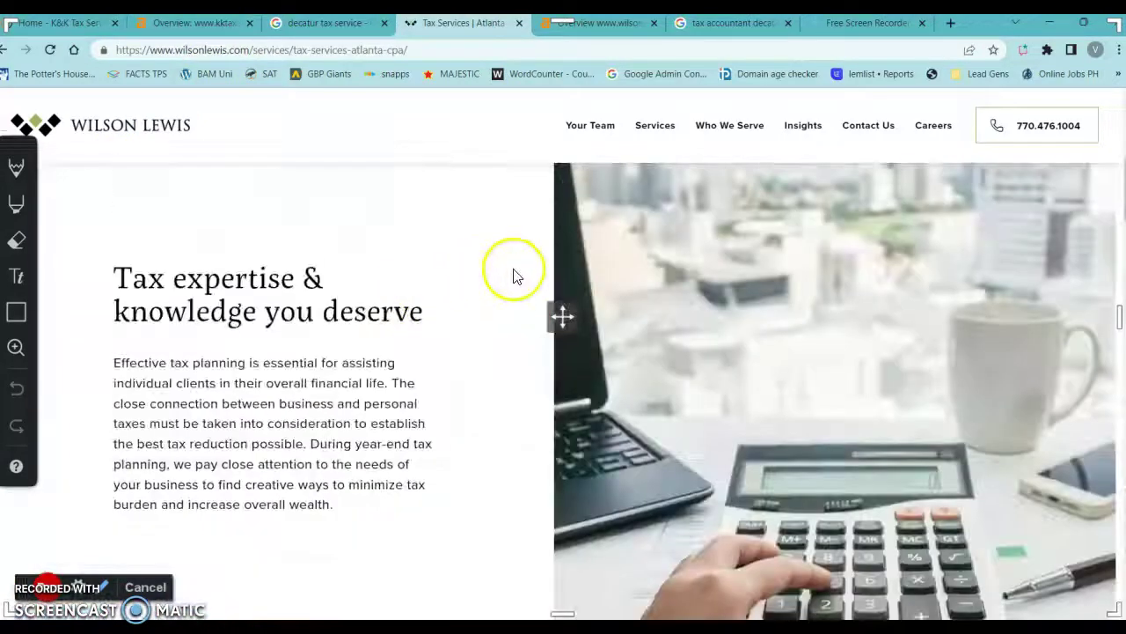
{"action": "scroll", "coordinate": [516, 267], "scroll_direction": "down", "scroll_amount": 5}
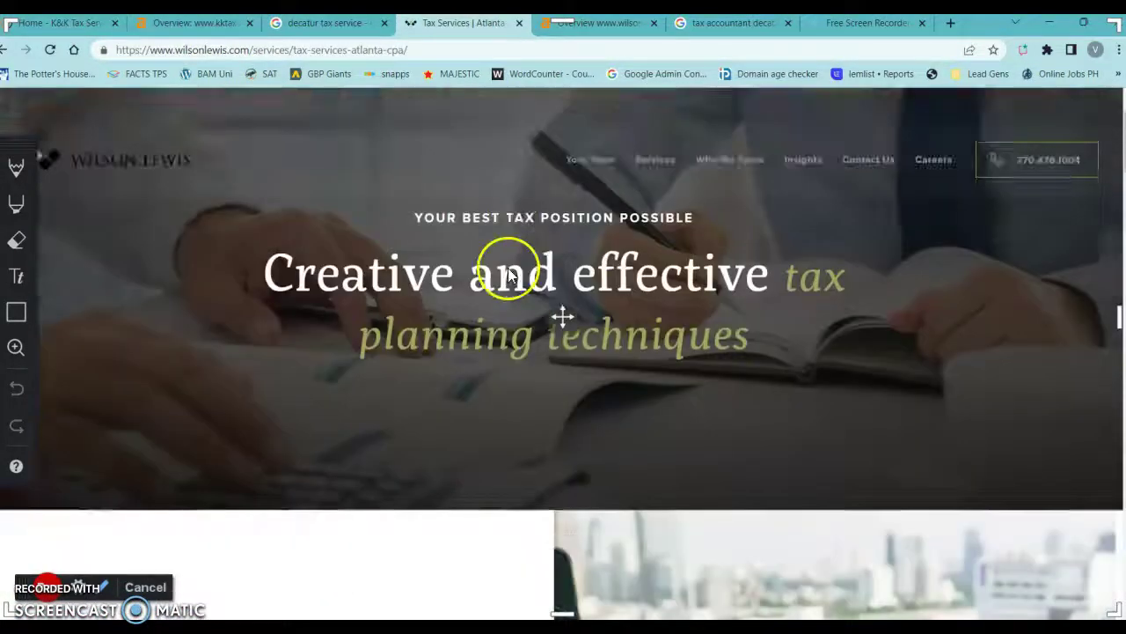
{"action": "scroll", "coordinate": [493, 273], "scroll_direction": "down", "scroll_amount": 8}
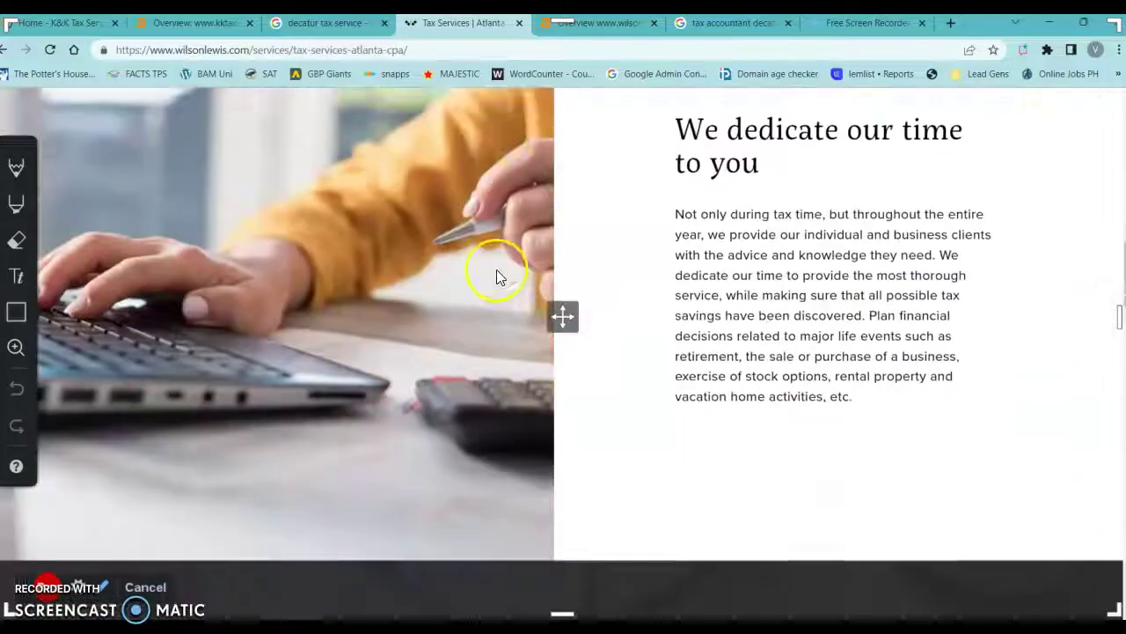
{"action": "scroll", "coordinate": [505, 271], "scroll_direction": "down", "scroll_amount": 12}
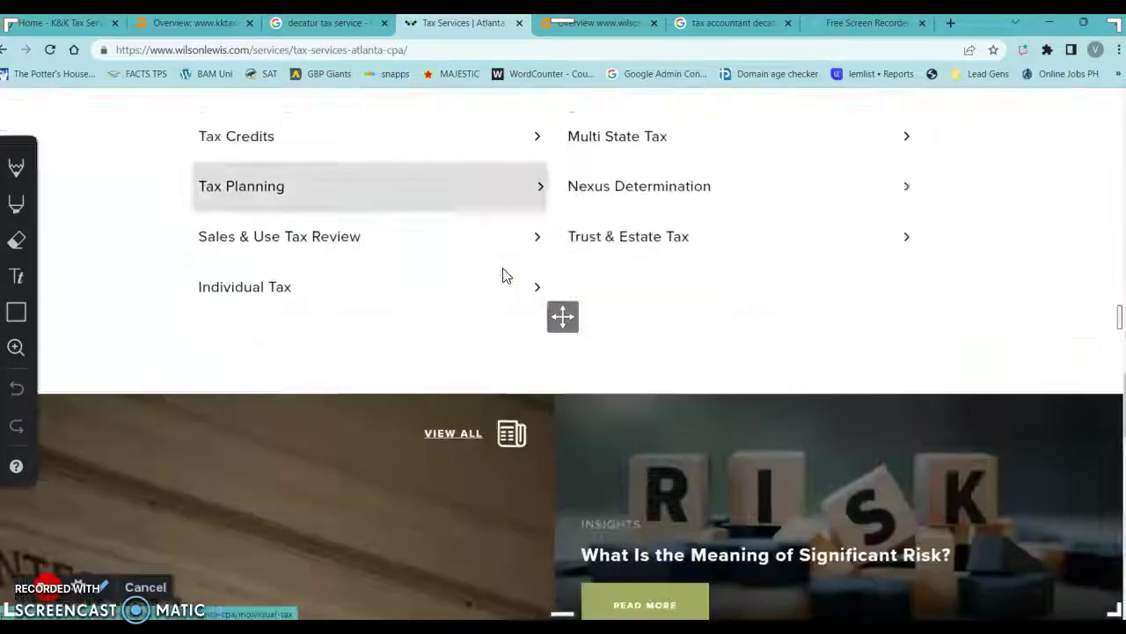
{"action": "scroll", "coordinate": [504, 273], "scroll_direction": "down", "scroll_amount": 3}
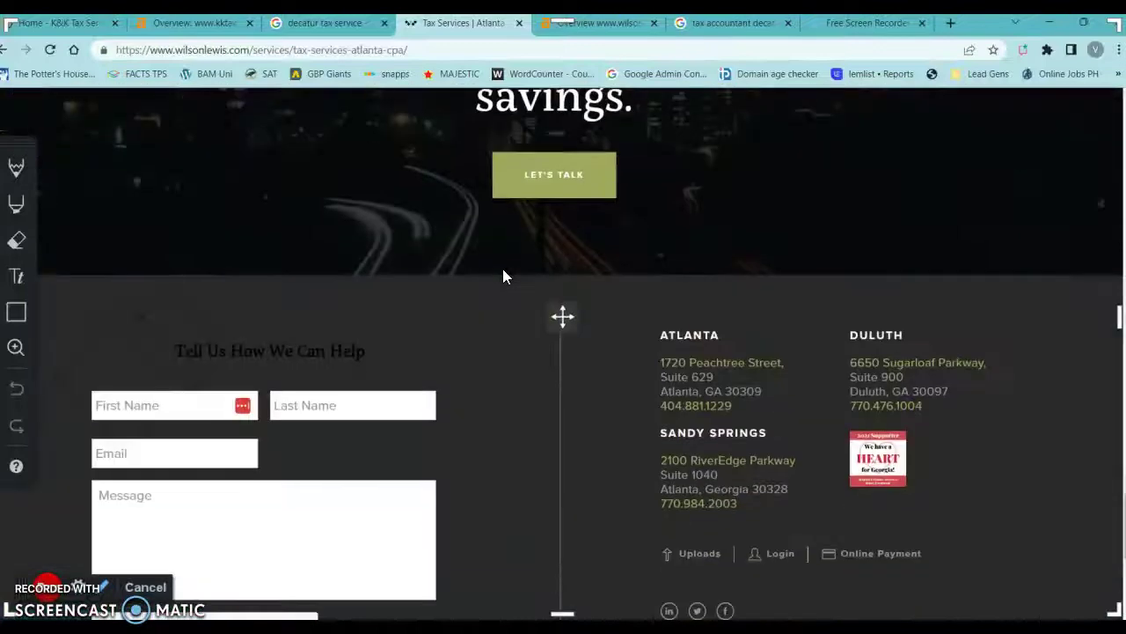
{"action": "scroll", "coordinate": [503, 277], "scroll_direction": "down", "scroll_amount": 5}
{"action": "scroll", "coordinate": [502, 277], "scroll_direction": "up", "scroll_amount": 10}
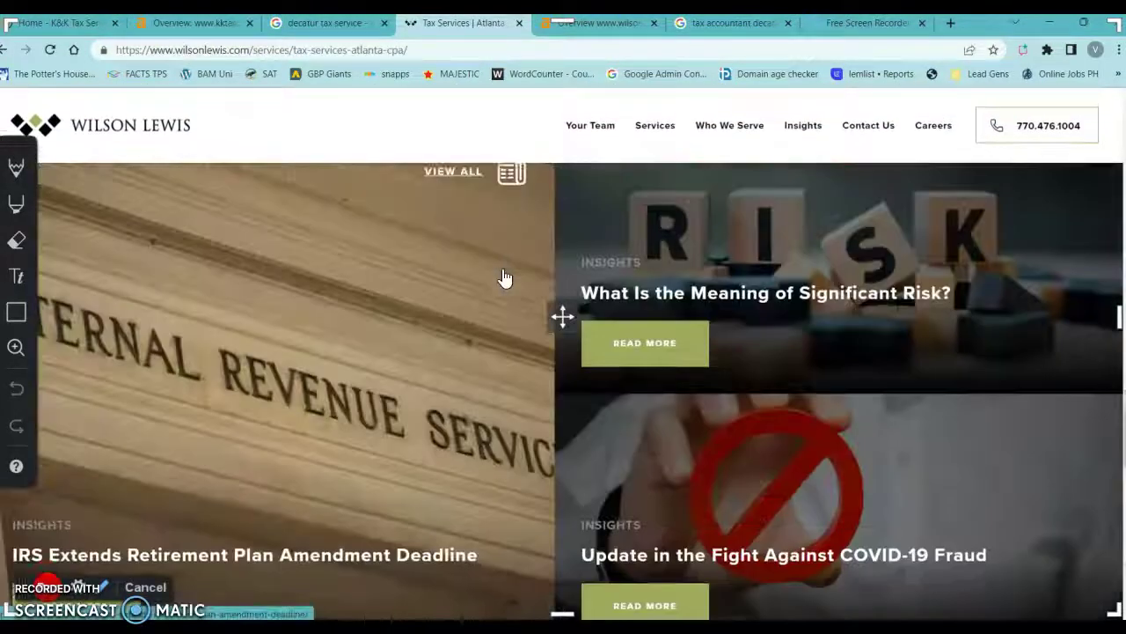
{"action": "scroll", "coordinate": [503, 278], "scroll_direction": "up", "scroll_amount": 10}
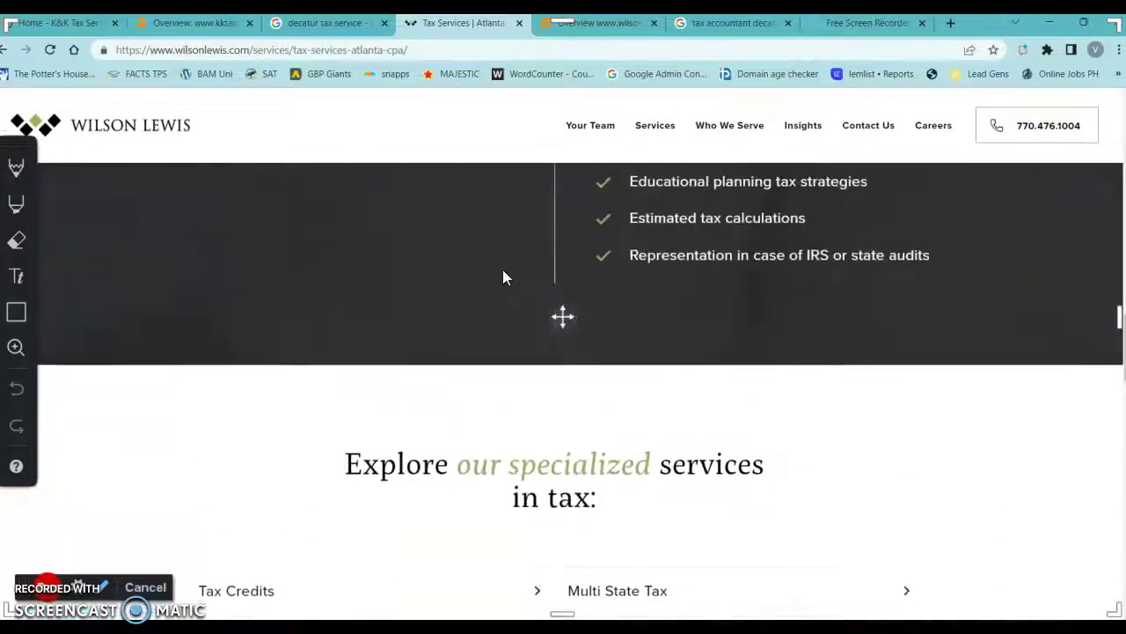
{"action": "scroll", "coordinate": [502, 277], "scroll_direction": "up", "scroll_amount": 10}
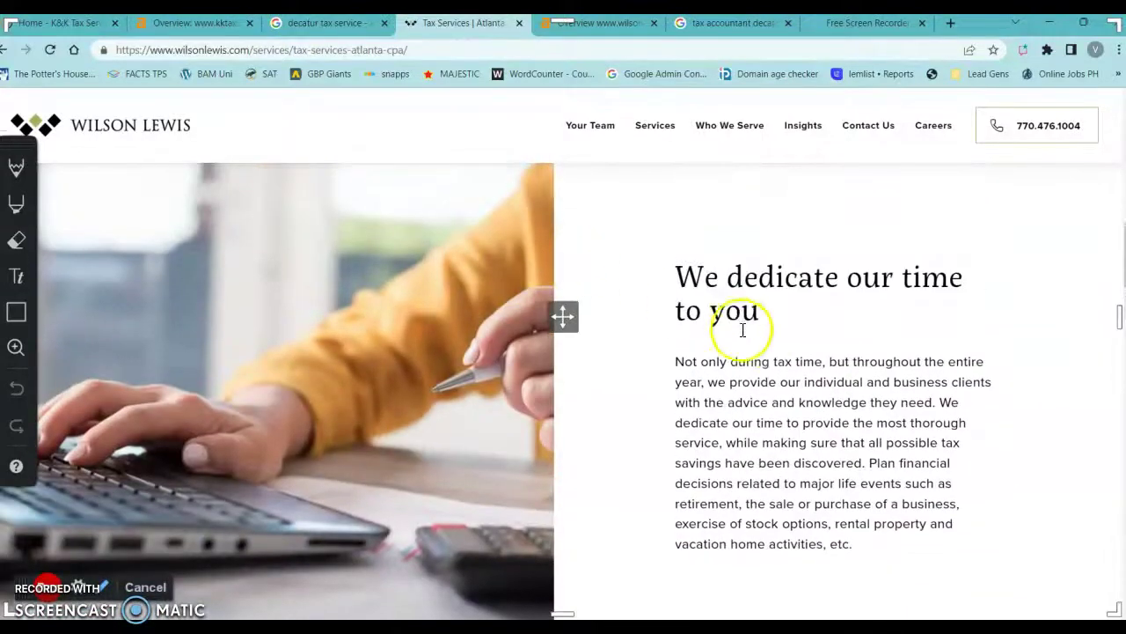
{"action": "scroll", "coordinate": [729, 341], "scroll_direction": "up", "scroll_amount": 2}
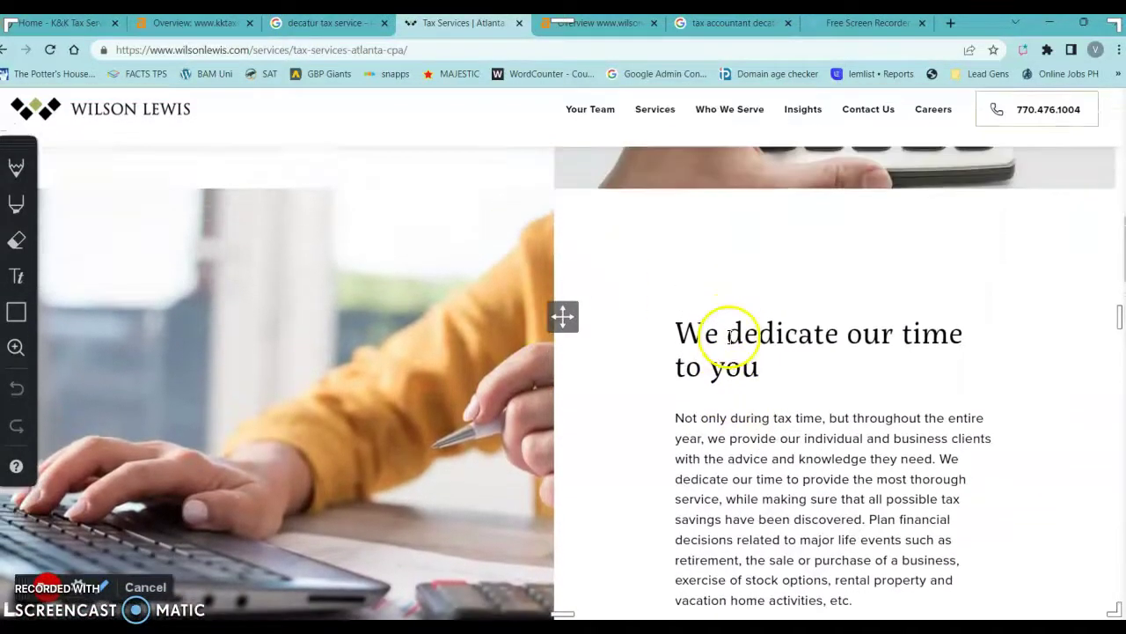
{"action": "scroll", "coordinate": [705, 326], "scroll_direction": "up", "scroll_amount": 8}
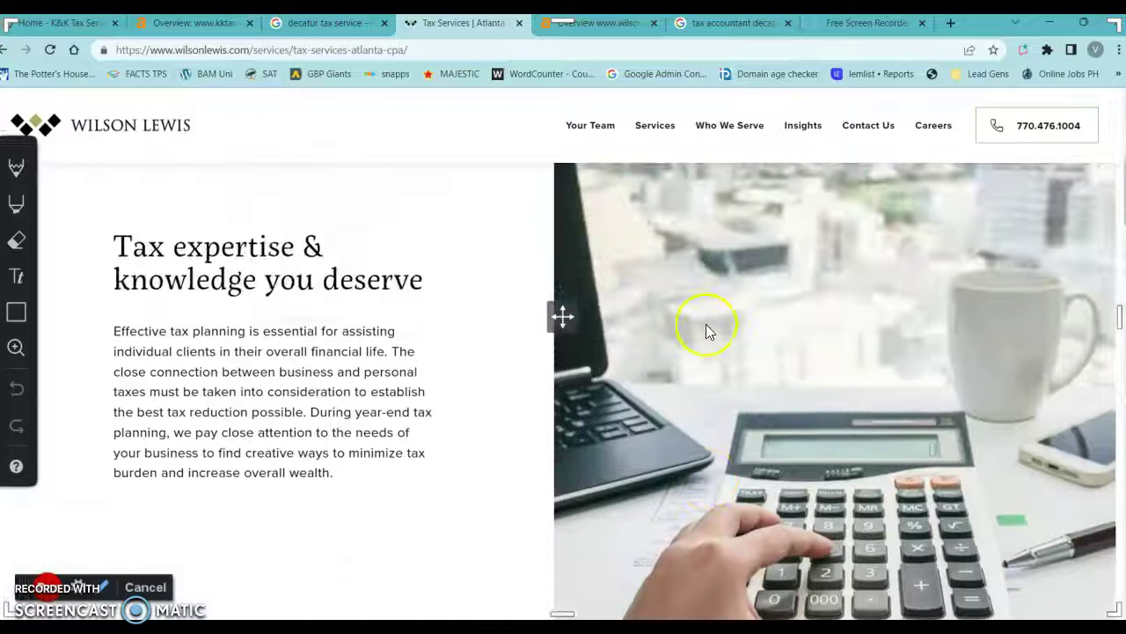
{"action": "scroll", "coordinate": [707, 331], "scroll_direction": "up", "scroll_amount": 1}
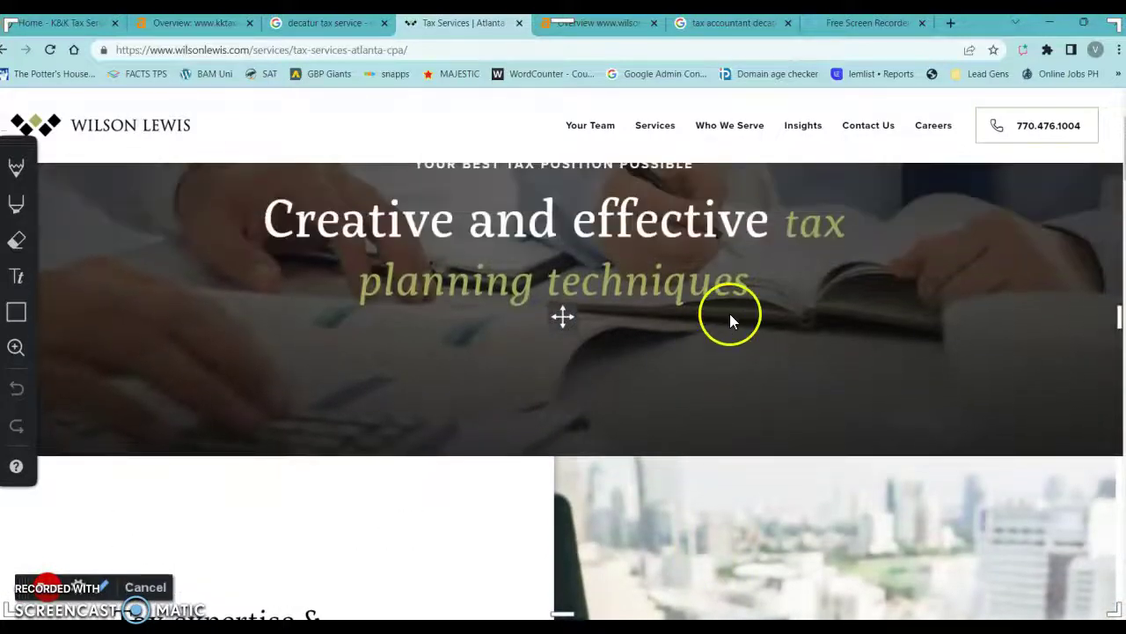
Return to the K&K Ahrefs overview and review its DR 0, no backlinks, one organic keyword and Performance chart
{"action": "left_click", "coordinate": [196, 24]}
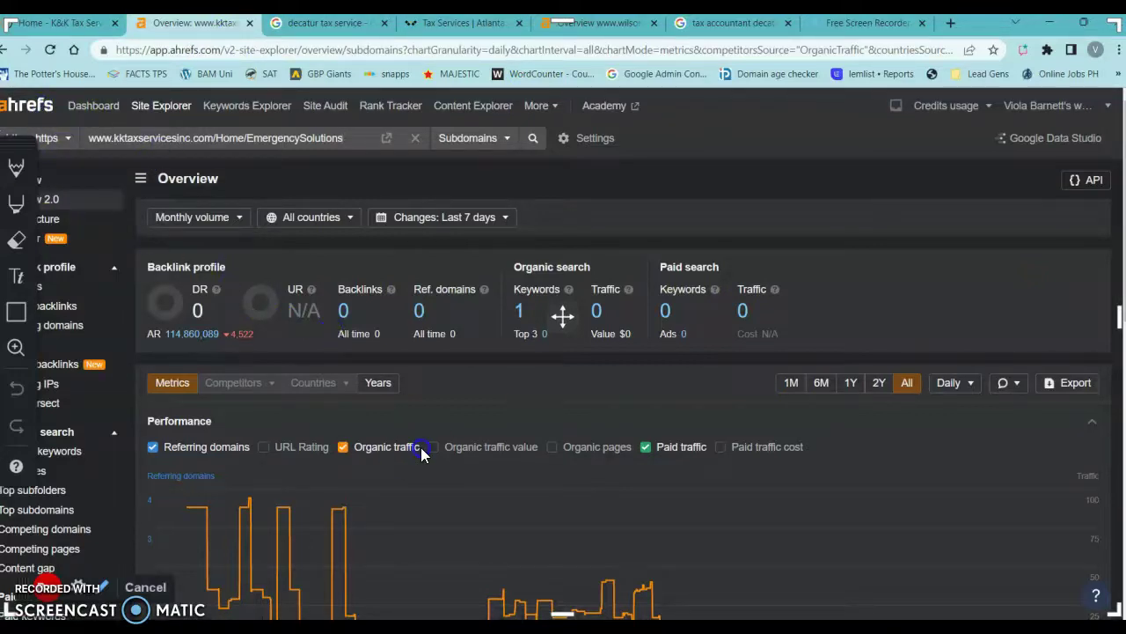
{"action": "left_click", "coordinate": [519, 417]}
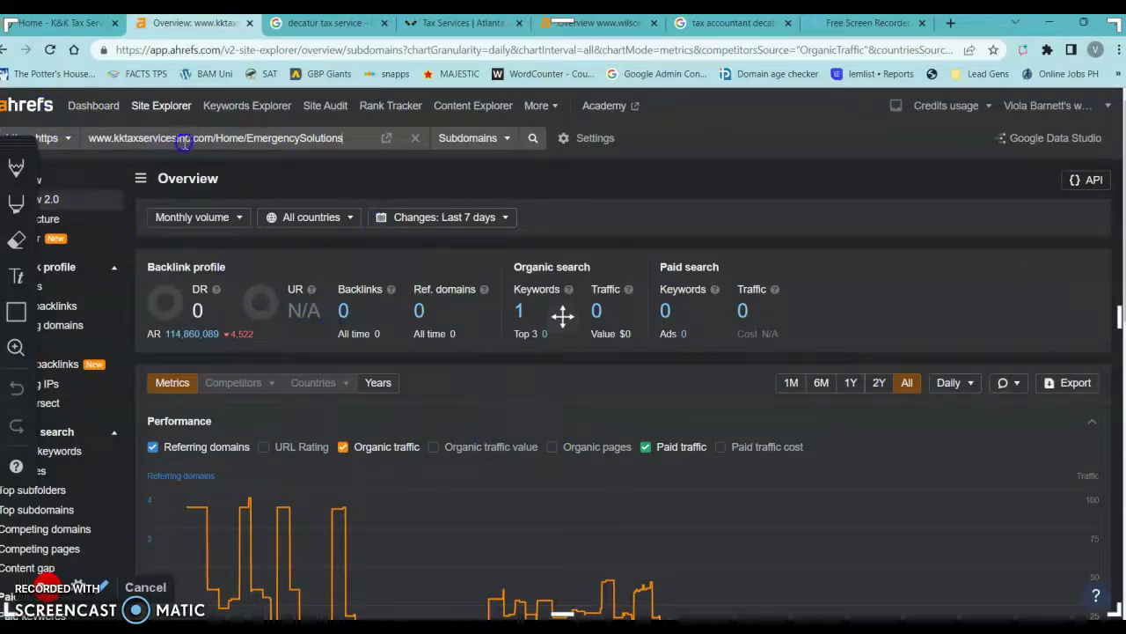
{"action": "left_click", "coordinate": [325, 339]}
{"action": "scroll", "coordinate": [390, 498], "scroll_direction": "down", "scroll_amount": 3}
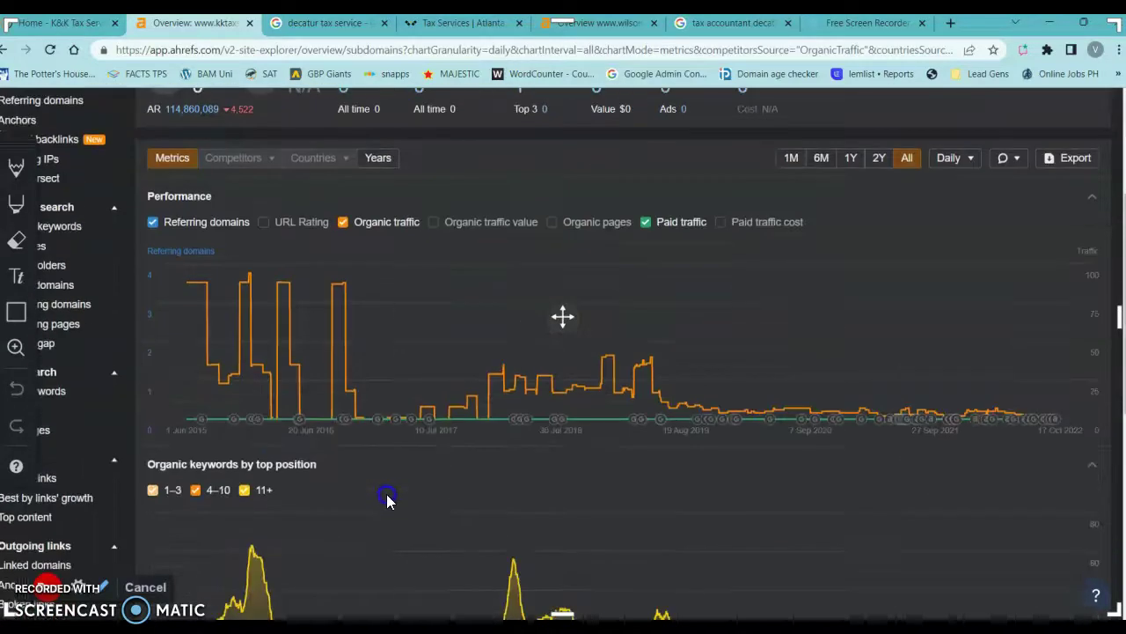
{"action": "scroll", "coordinate": [110, 519], "scroll_direction": "up", "scroll_amount": 1}
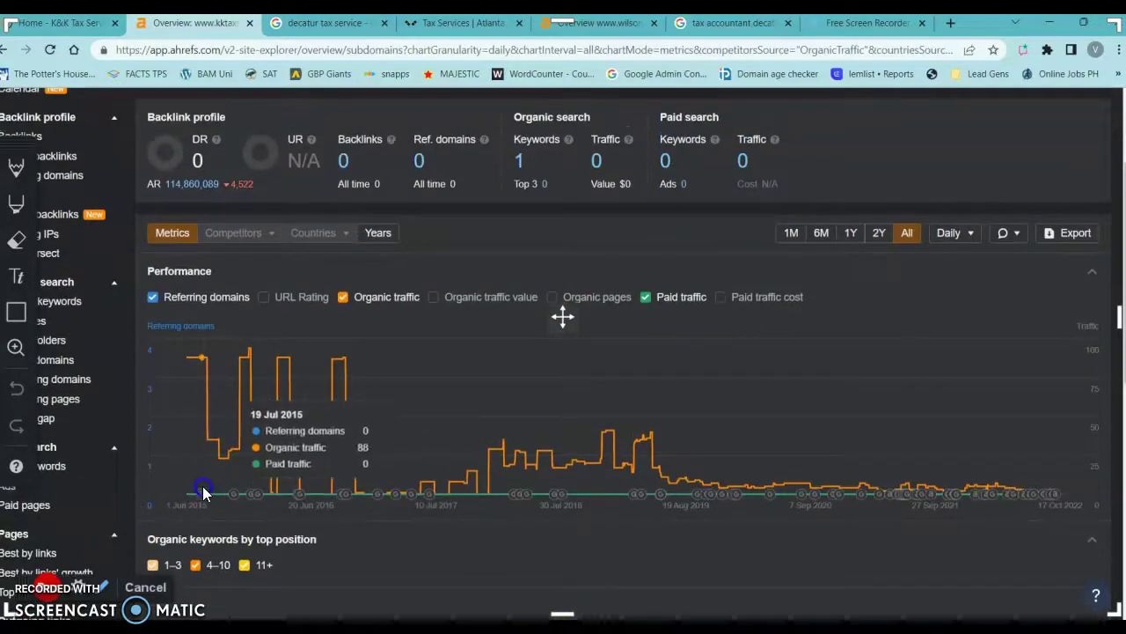
{"action": "left_click", "coordinate": [243, 565]}
{"action": "scroll", "coordinate": [368, 545], "scroll_direction": "up", "scroll_amount": 2}
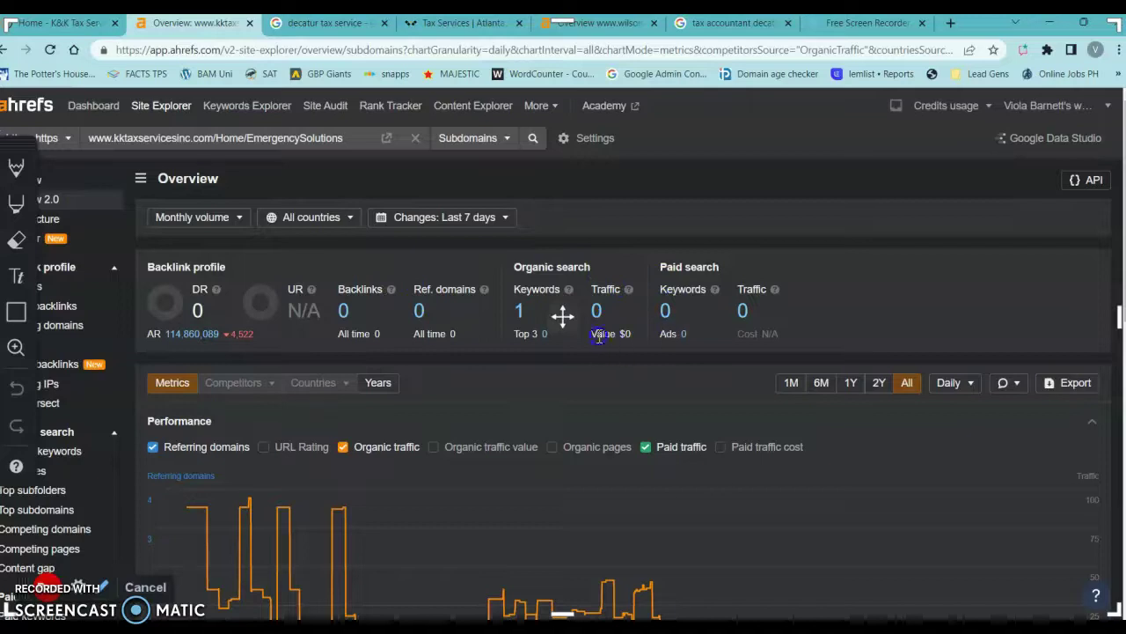
{"action": "left_click", "coordinate": [508, 239]}
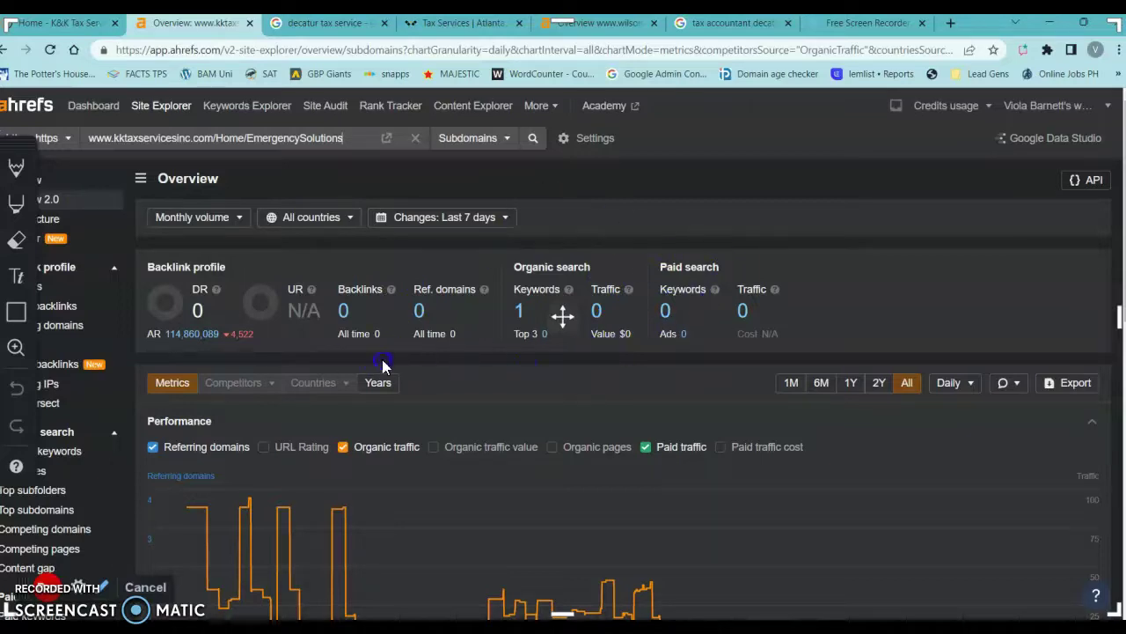
From the Wilson Lewis Ahrefs overview, open the 869 backlinks count and review the 770 live backlinks
{"action": "left_click", "coordinate": [581, 27]}
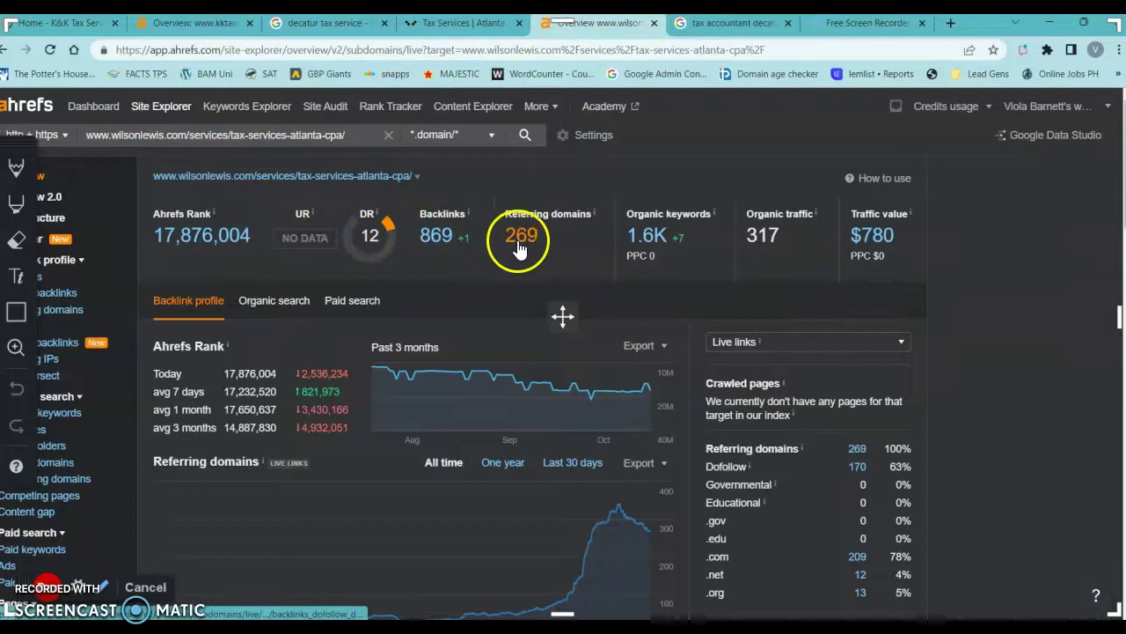
{"action": "left_click", "coordinate": [451, 240]}
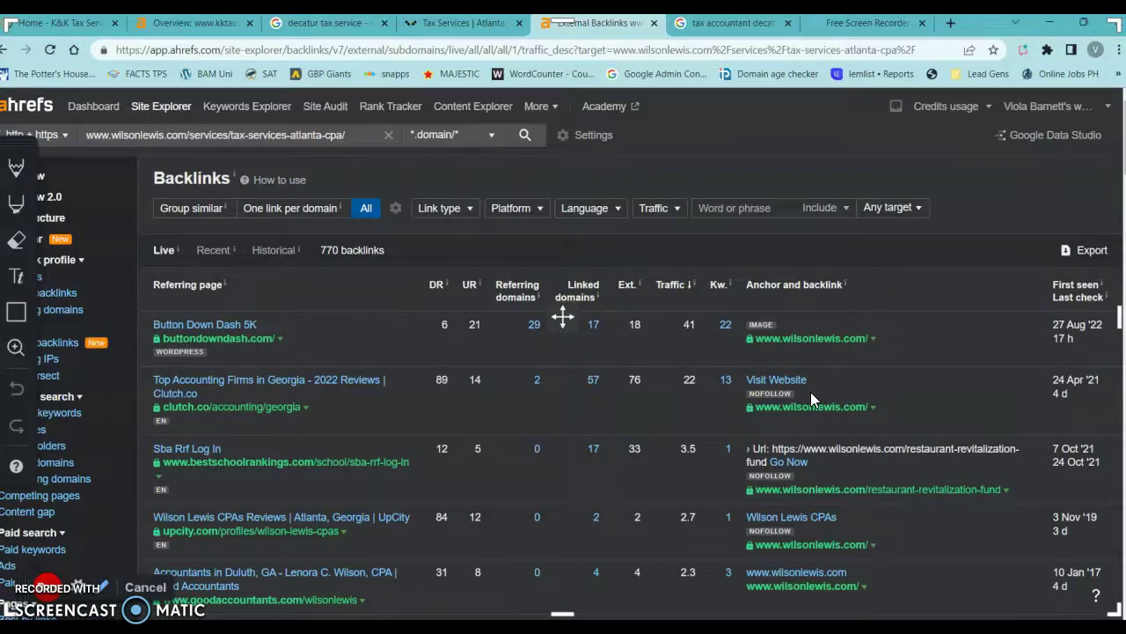
{"action": "left_click", "coordinate": [804, 343]}
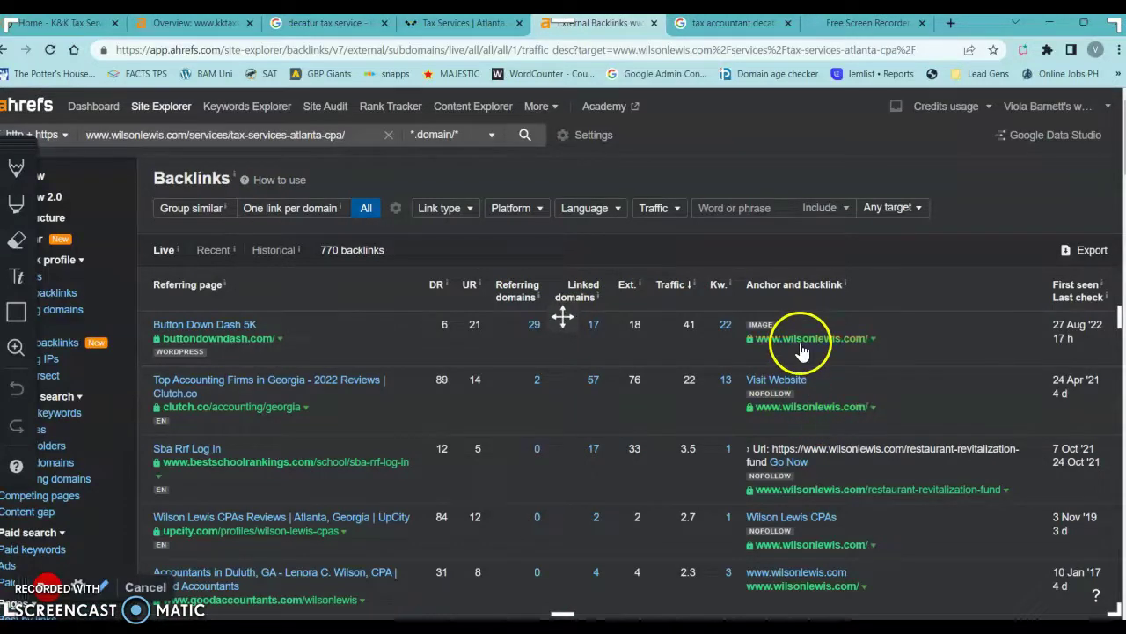
{"action": "left_click", "coordinate": [614, 376]}
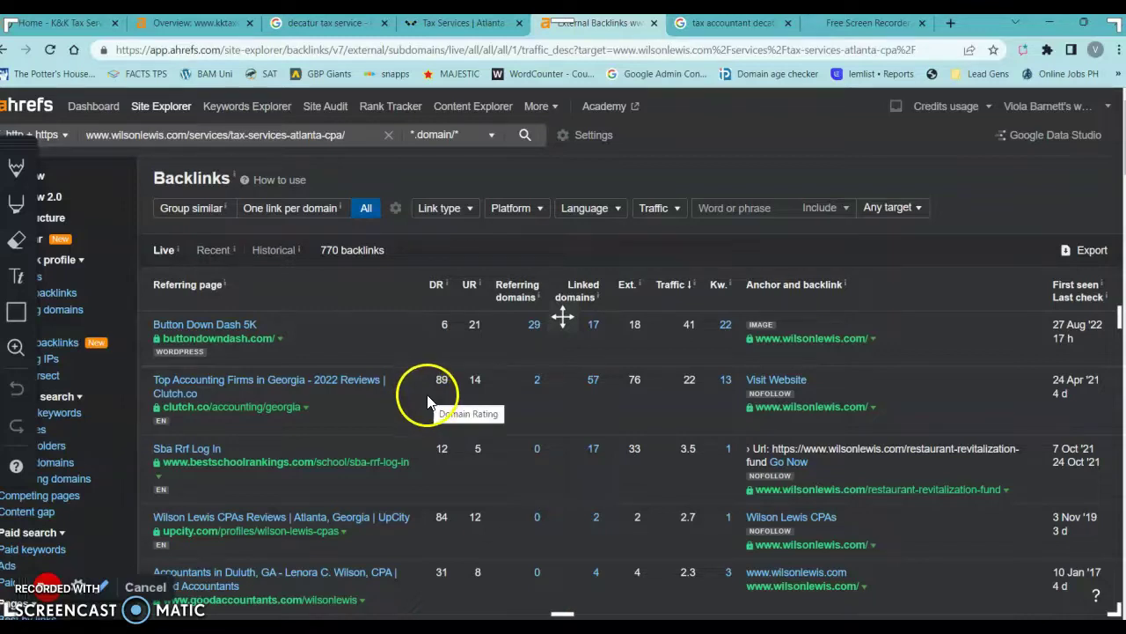
{"action": "scroll", "coordinate": [429, 401], "scroll_direction": "down", "scroll_amount": 3}
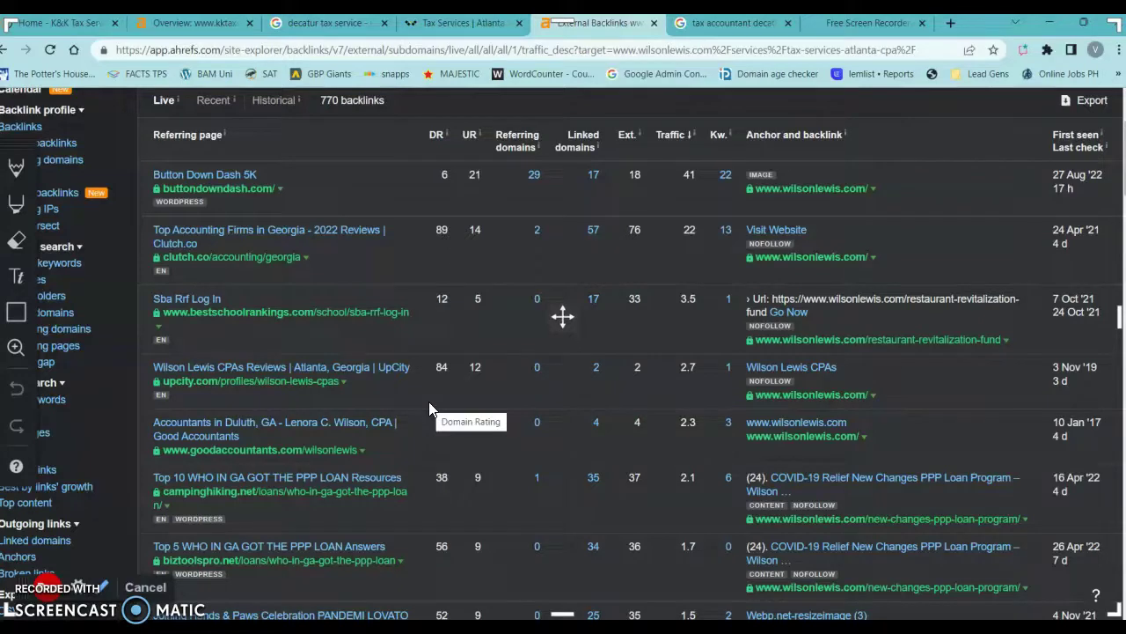
{"action": "scroll", "coordinate": [335, 362], "scroll_direction": "up", "scroll_amount": 2}
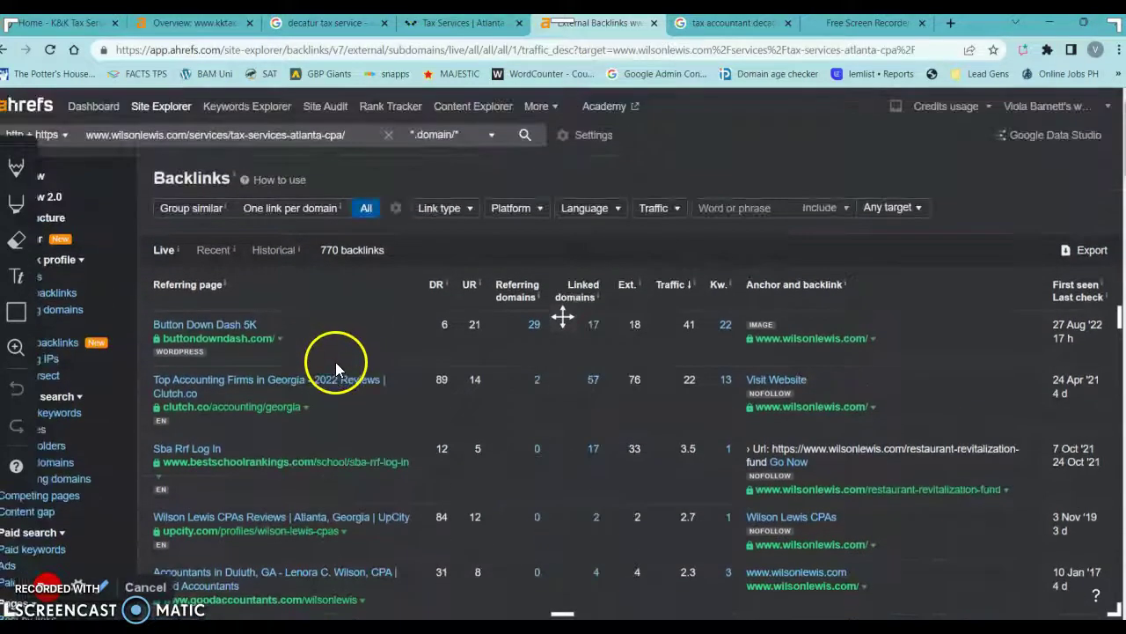
{"action": "scroll", "coordinate": [335, 362], "scroll_direction": "down", "scroll_amount": 3}
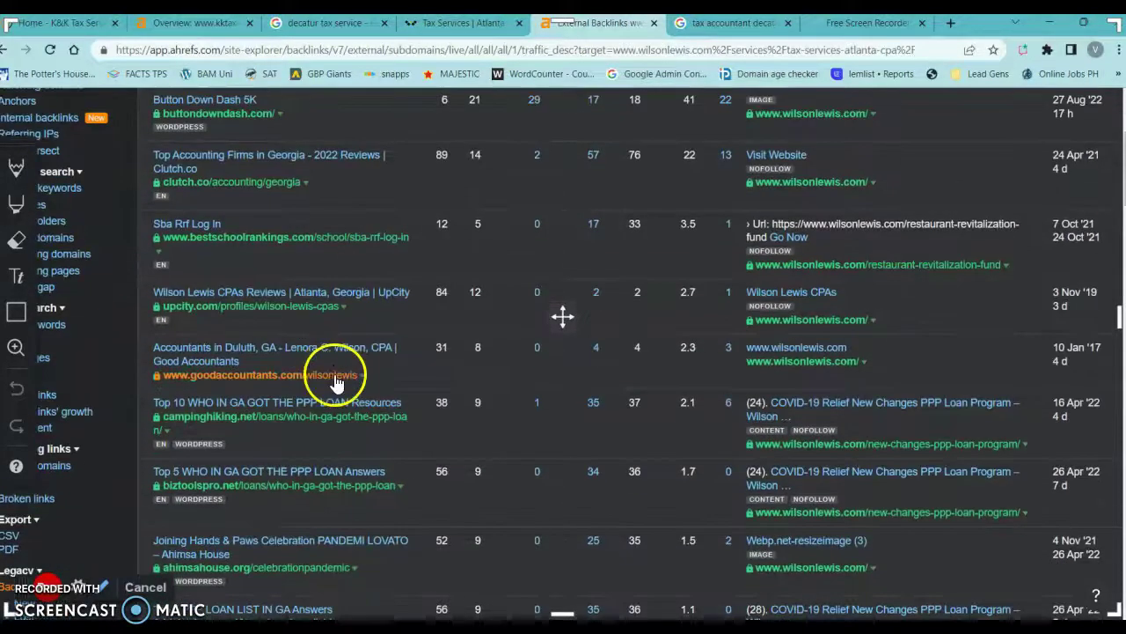
{"action": "scroll", "coordinate": [407, 428], "scroll_direction": "down", "scroll_amount": 2}
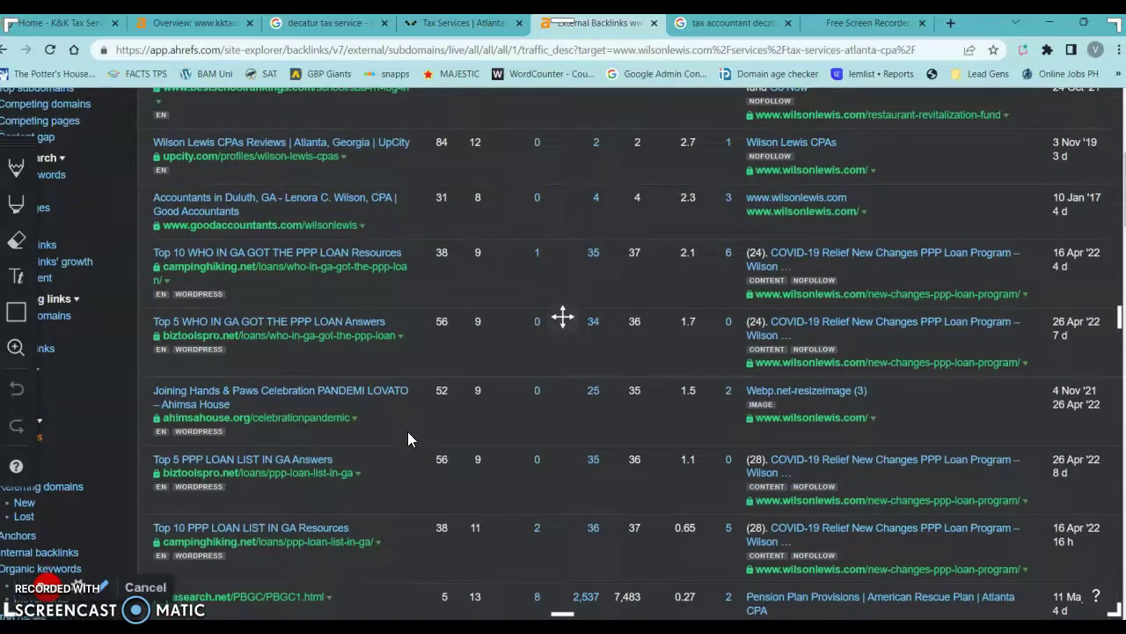
{"action": "scroll", "coordinate": [407, 433], "scroll_direction": "down", "scroll_amount": 1}
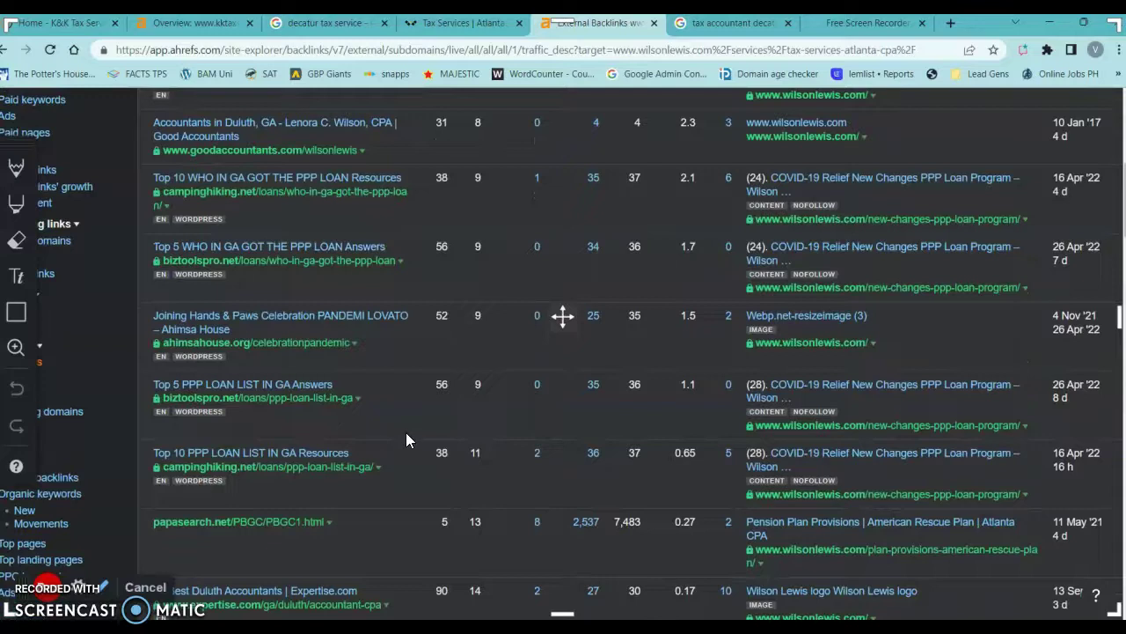
{"action": "left_click", "coordinate": [414, 411]}
{"action": "scroll", "coordinate": [402, 443], "scroll_direction": "down", "scroll_amount": 3}
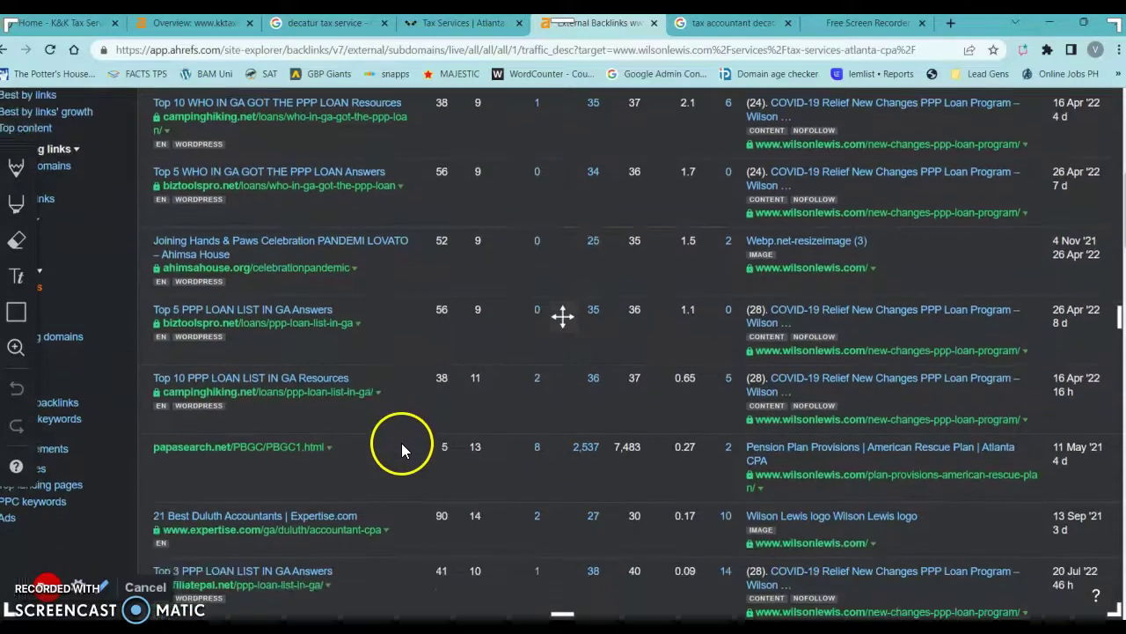
{"action": "scroll", "coordinate": [402, 443], "scroll_direction": "down", "scroll_amount": 2}
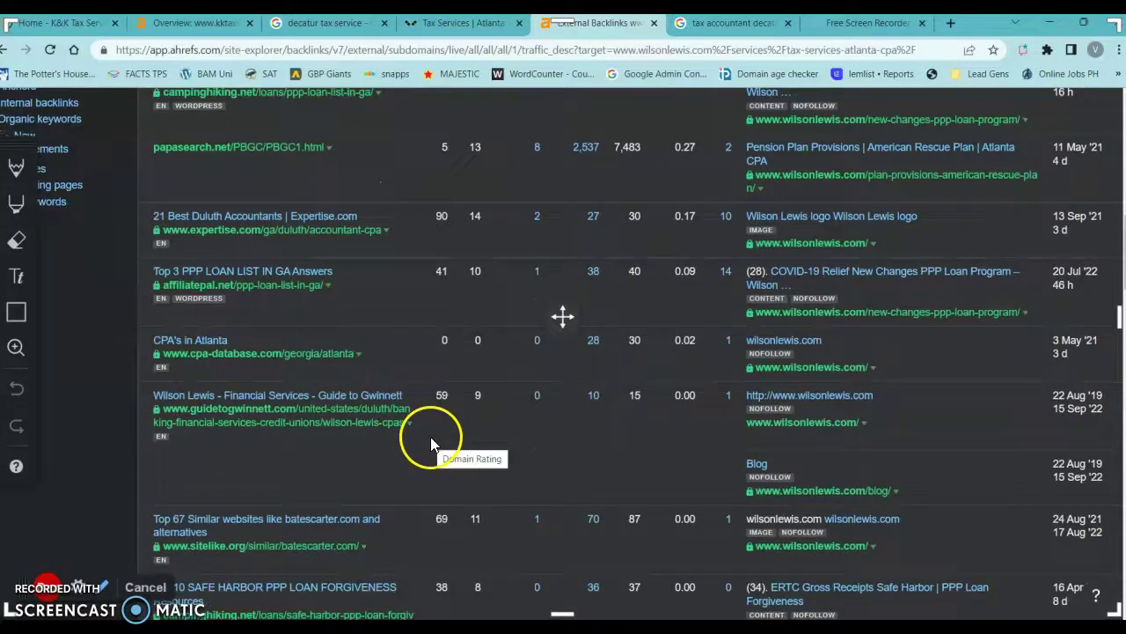
{"action": "scroll", "coordinate": [430, 436], "scroll_direction": "down", "scroll_amount": 1}
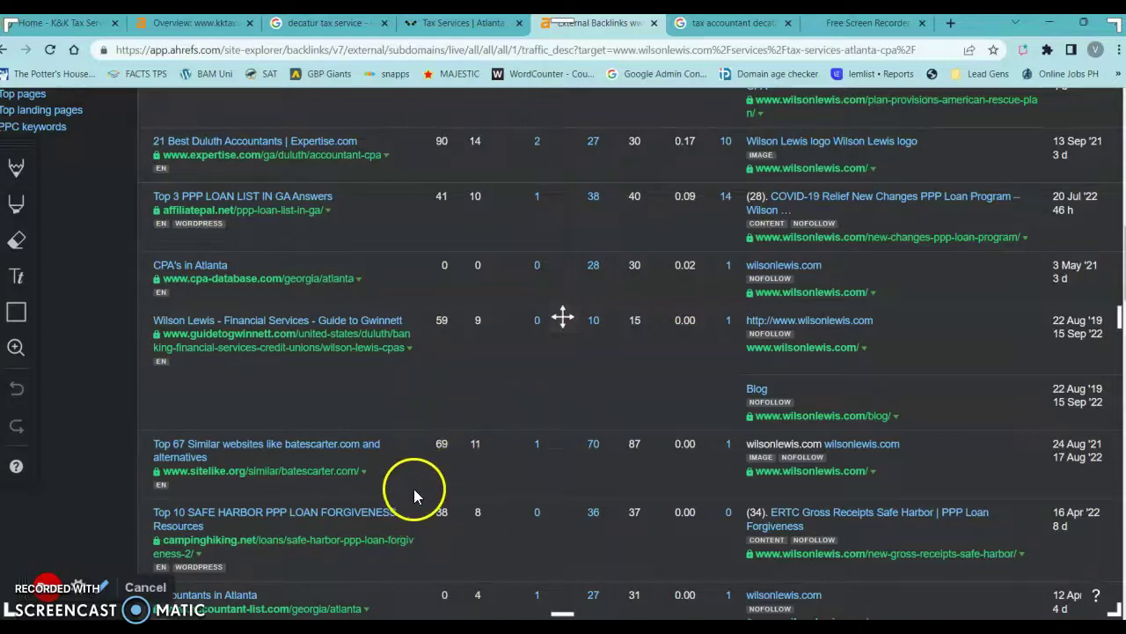
{"action": "scroll", "coordinate": [413, 490], "scroll_direction": "down", "scroll_amount": 3}
{"action": "scroll", "coordinate": [407, 493], "scroll_direction": "up", "scroll_amount": 2}
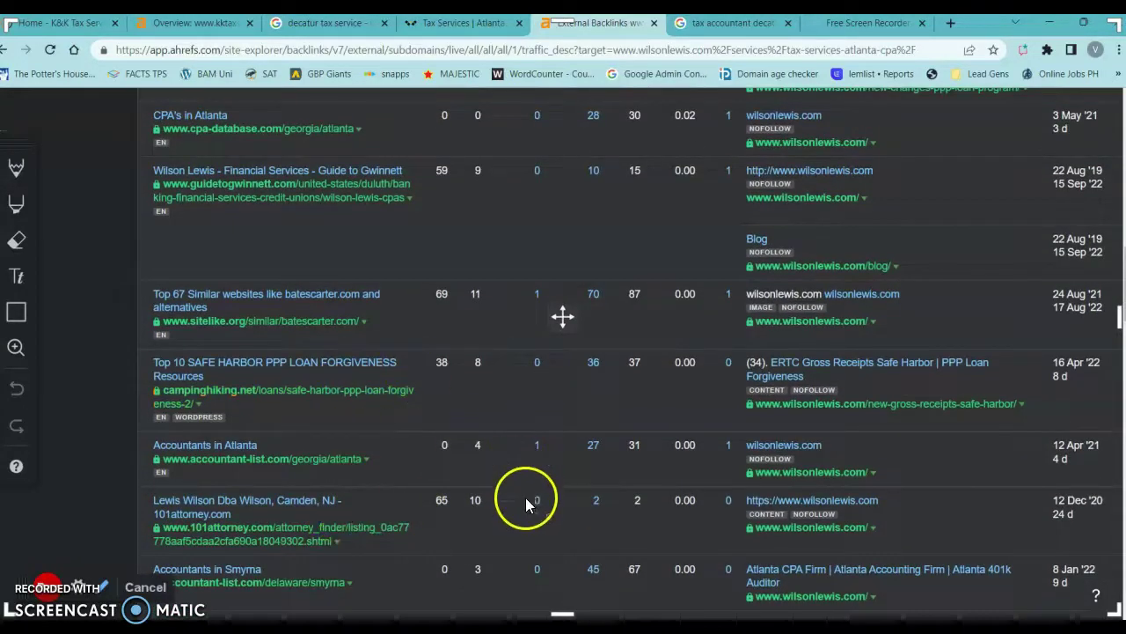
{"action": "scroll", "coordinate": [526, 489], "scroll_direction": "down", "scroll_amount": 1}
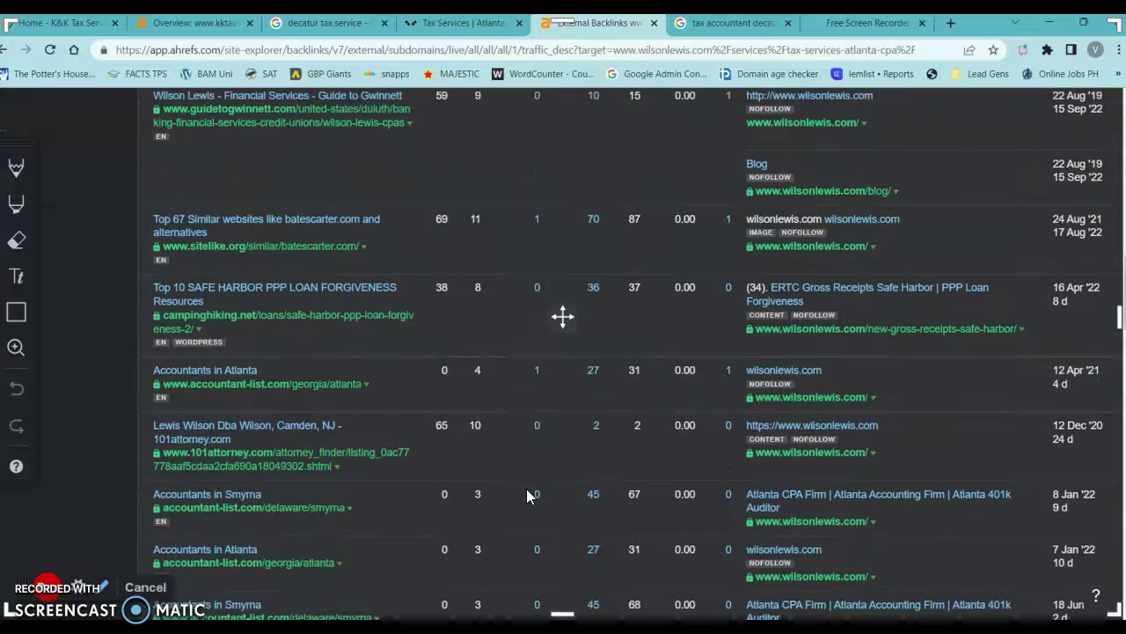
{"action": "scroll", "coordinate": [526, 489], "scroll_direction": "down", "scroll_amount": 4}
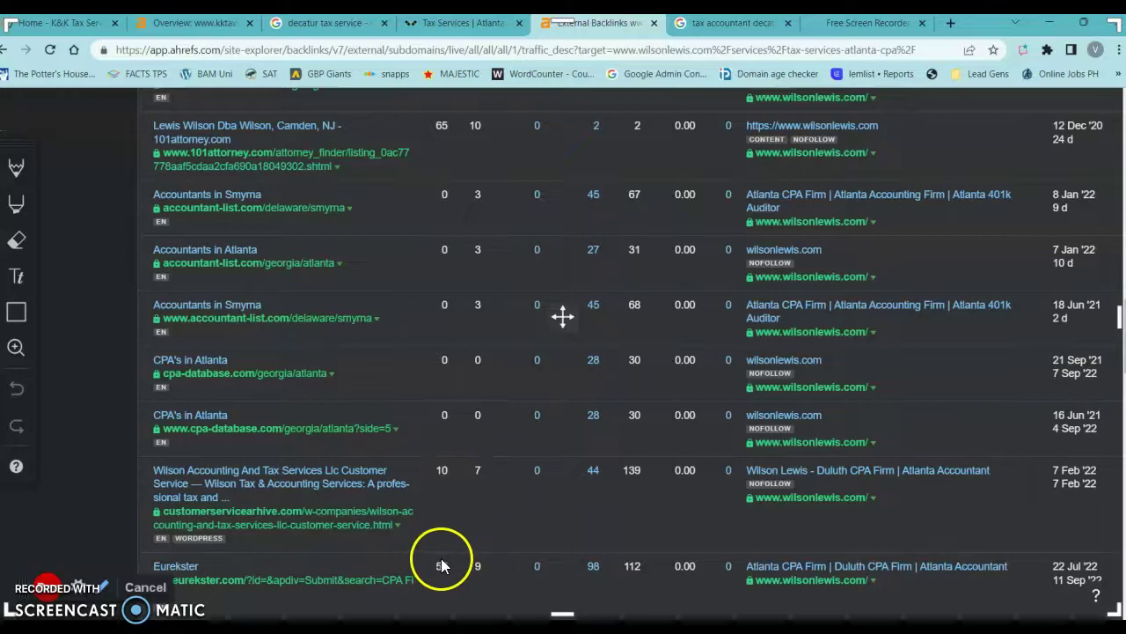
{"action": "scroll", "coordinate": [440, 559], "scroll_direction": "down", "scroll_amount": 4}
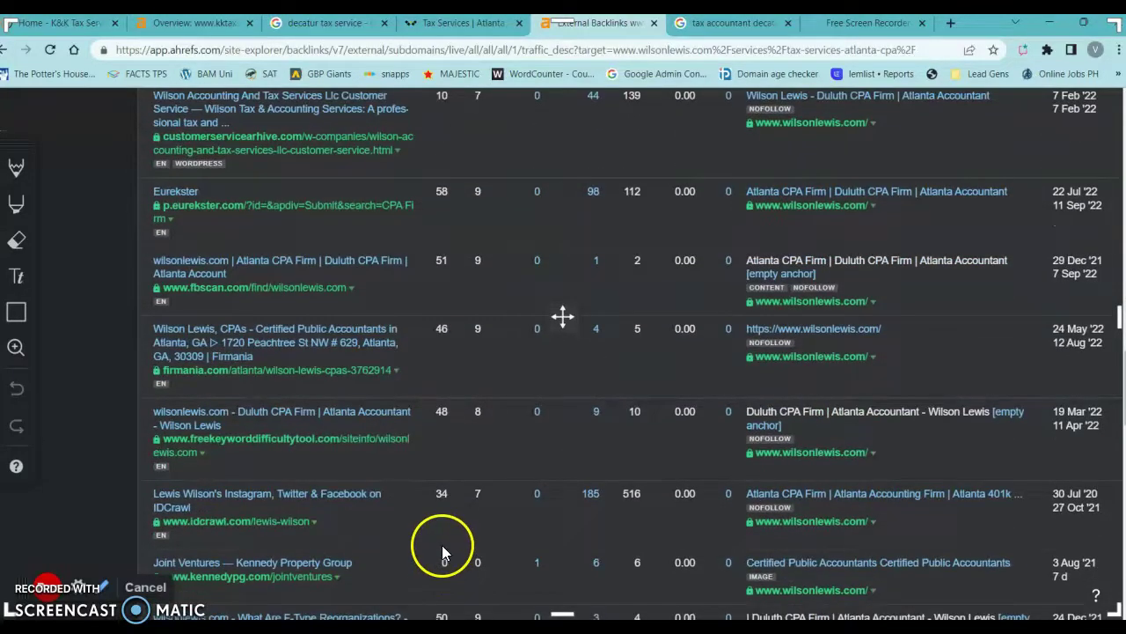
{"action": "scroll", "coordinate": [436, 547], "scroll_direction": "up", "scroll_amount": 15}
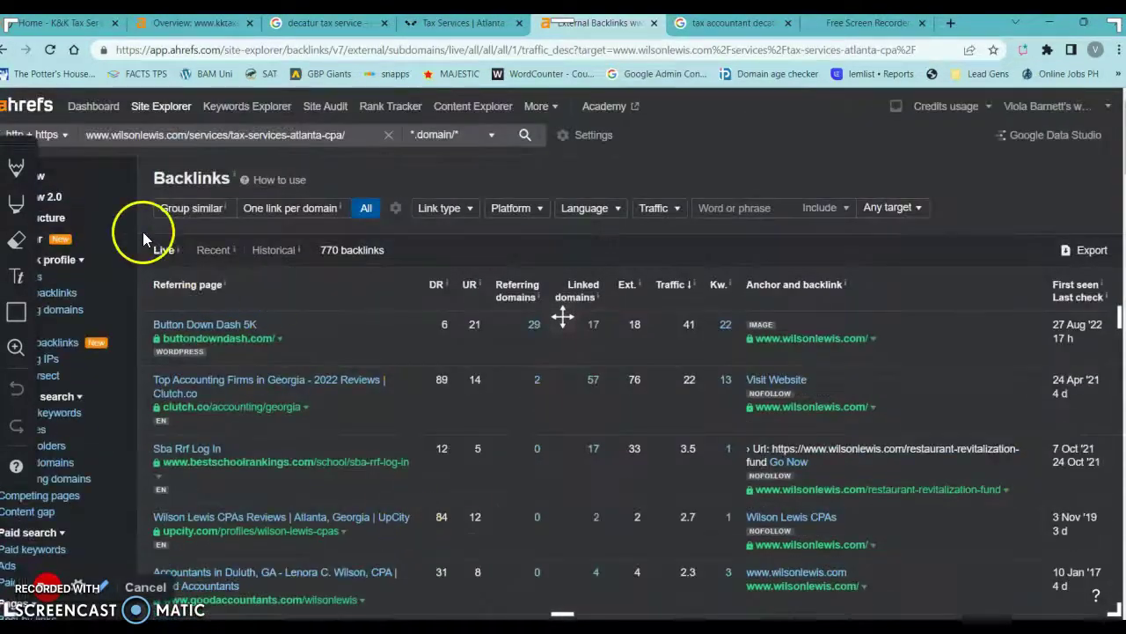
Open the Wilson Lewis overview's 1.6K organic keywords value and scroll the 1,525-keyword report
{"action": "left_click", "coordinate": [40, 177]}
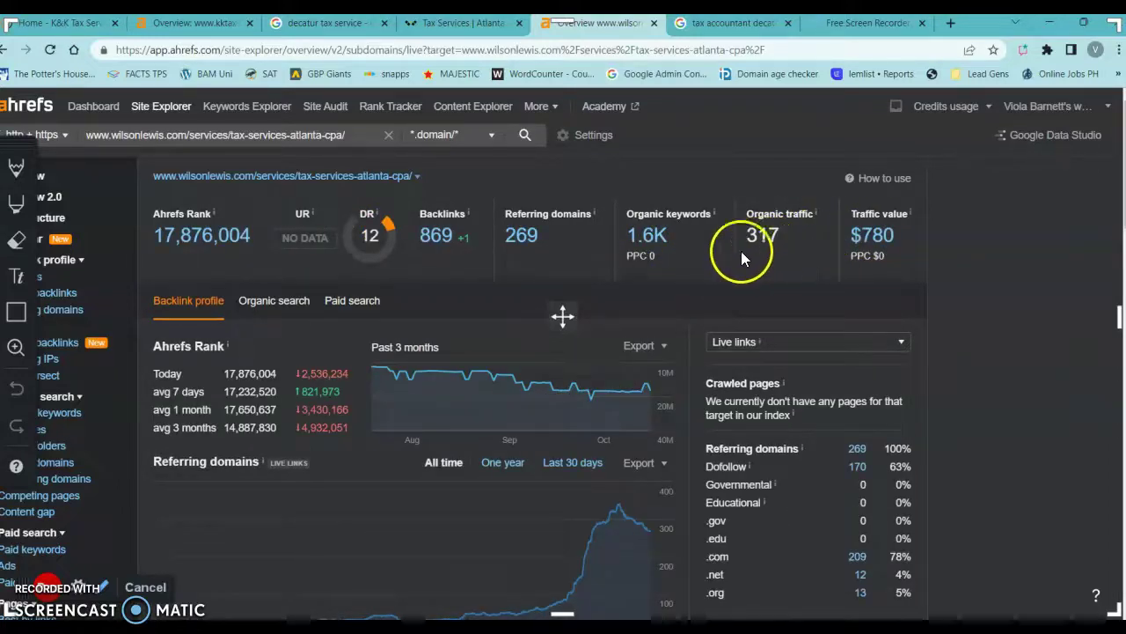
{"action": "left_click", "coordinate": [643, 239]}
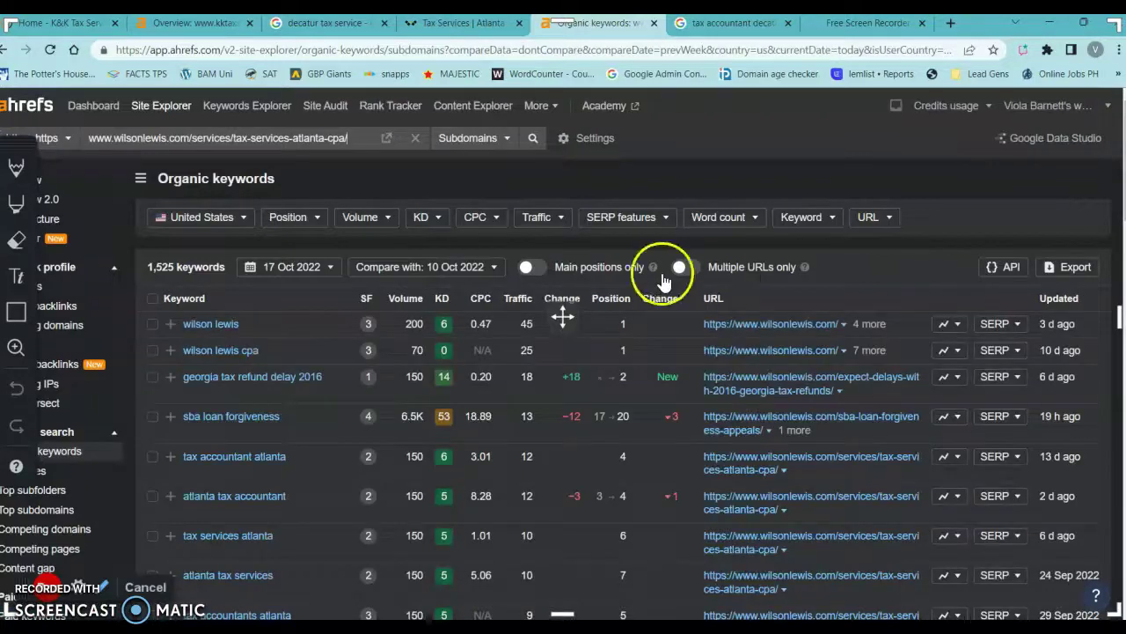
{"action": "scroll", "coordinate": [327, 340], "scroll_direction": "down", "scroll_amount": 2}
{"action": "scroll", "coordinate": [330, 342], "scroll_direction": "down", "scroll_amount": 3}
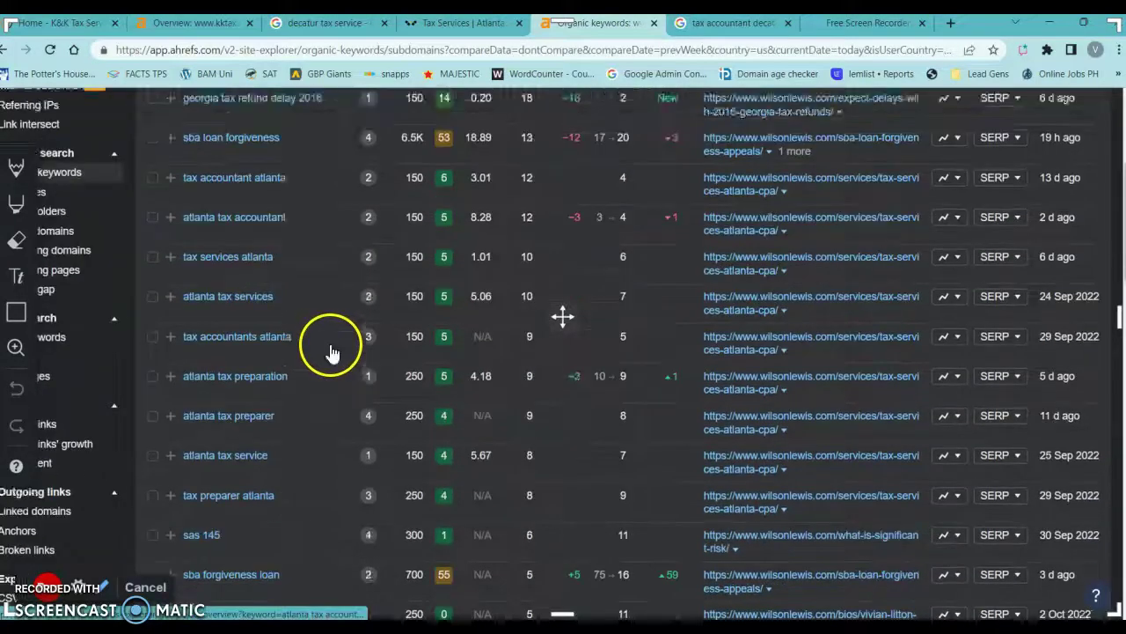
{"action": "scroll", "coordinate": [330, 345], "scroll_direction": "up", "scroll_amount": 3}
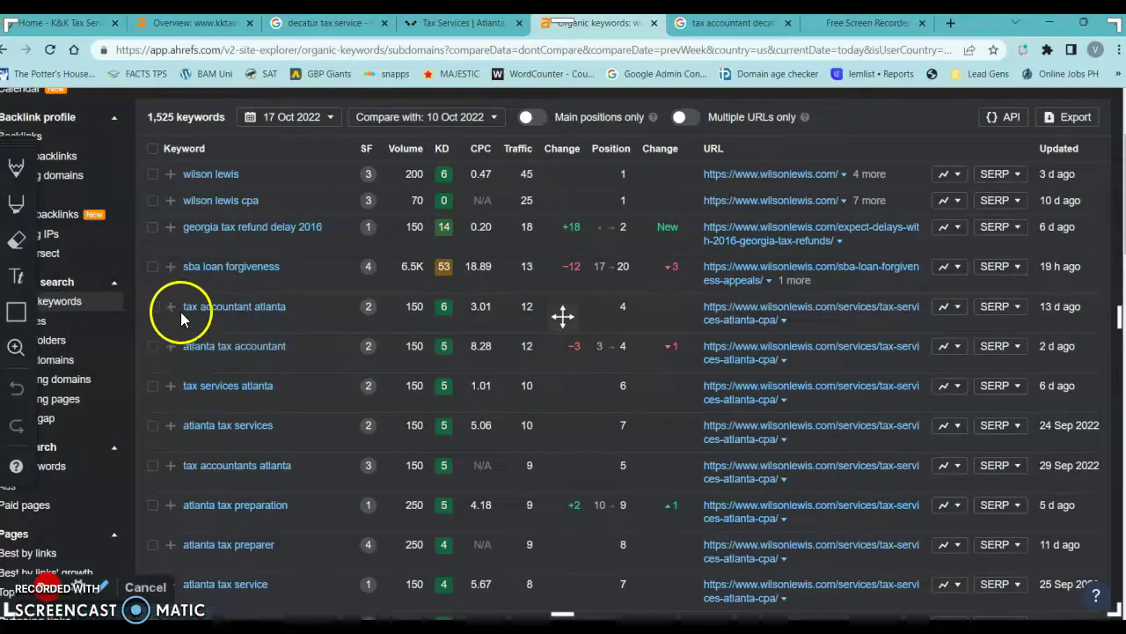
Highlight 'tax accountant atlanta' with its volume 150, position 4 and traffic 12
{"action": "left_click_drag", "start_coordinate": [181, 311], "coordinate": [296, 310]}
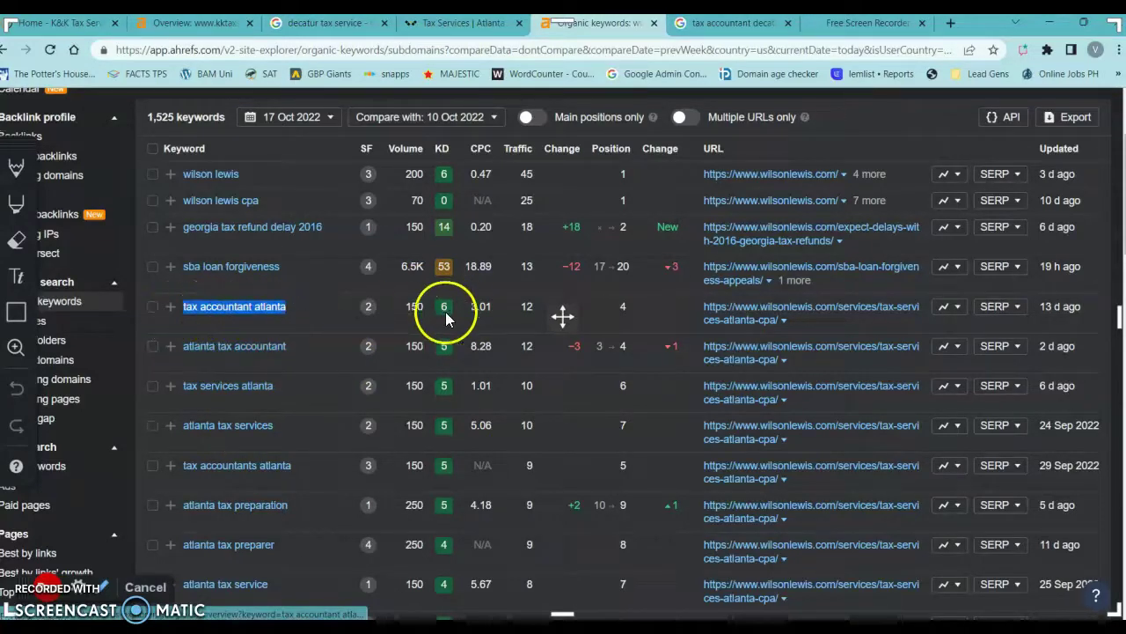
{"action": "left_click_drag", "start_coordinate": [402, 308], "coordinate": [427, 309]}
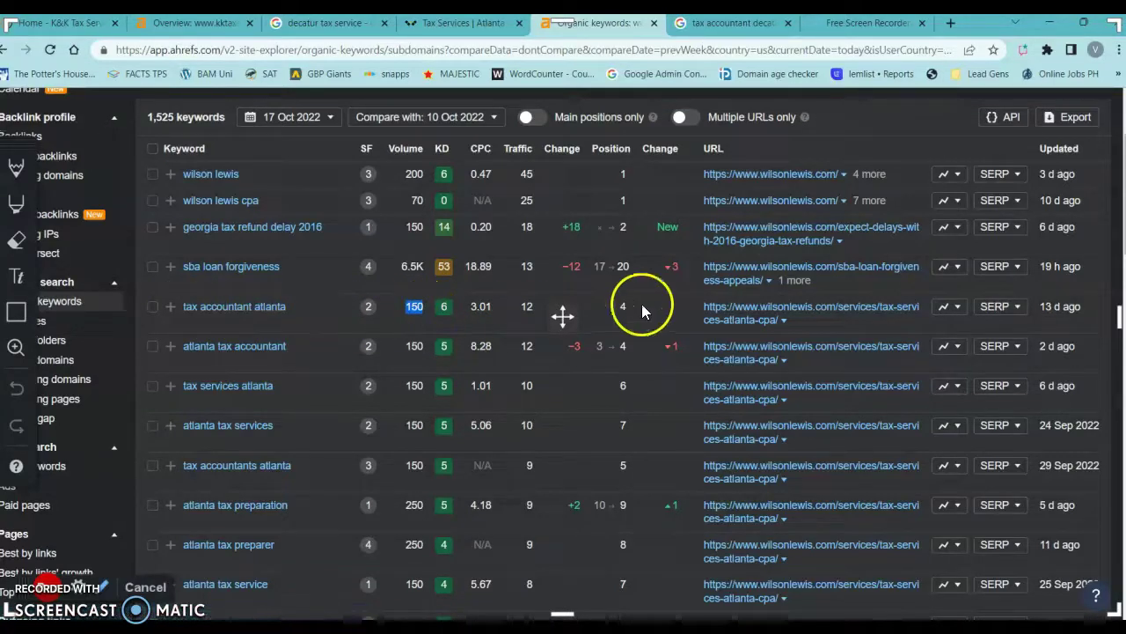
{"action": "left_click_drag", "start_coordinate": [662, 308], "coordinate": [613, 307]}
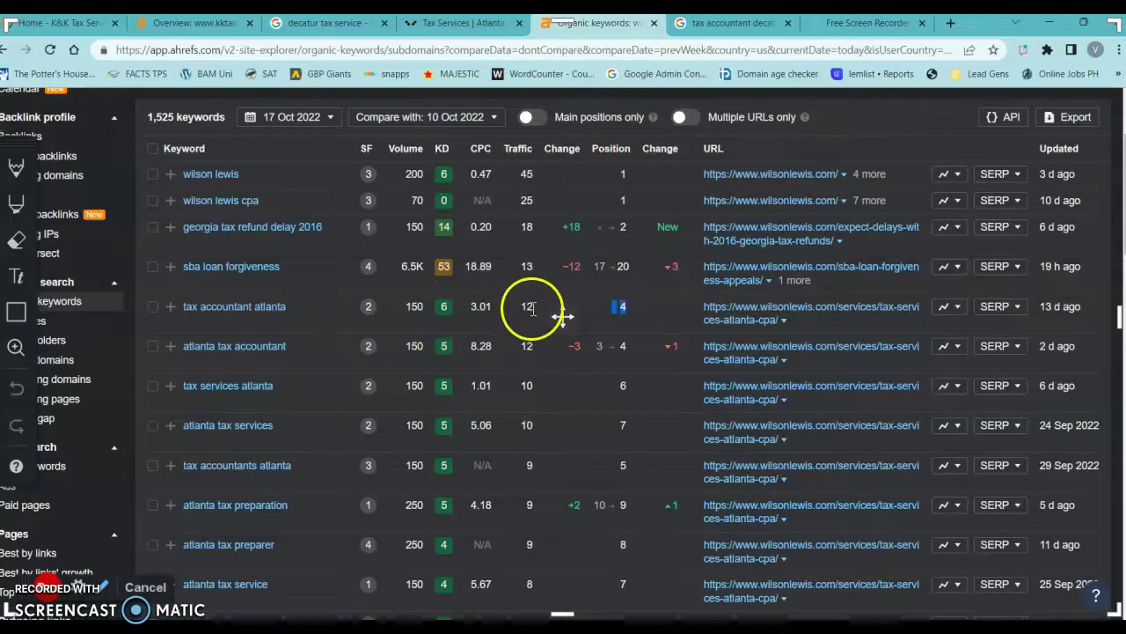
{"action": "left_click_drag", "start_coordinate": [538, 318], "coordinate": [515, 315]}
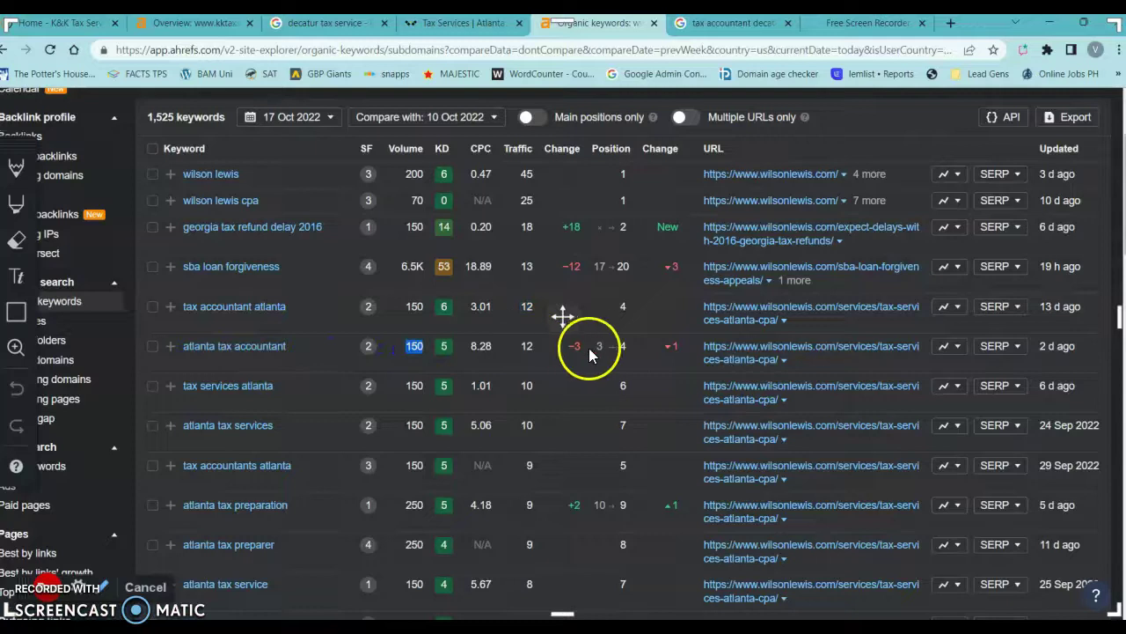
{"action": "left_click", "coordinate": [590, 352]}
{"action": "left_click", "coordinate": [528, 355]}
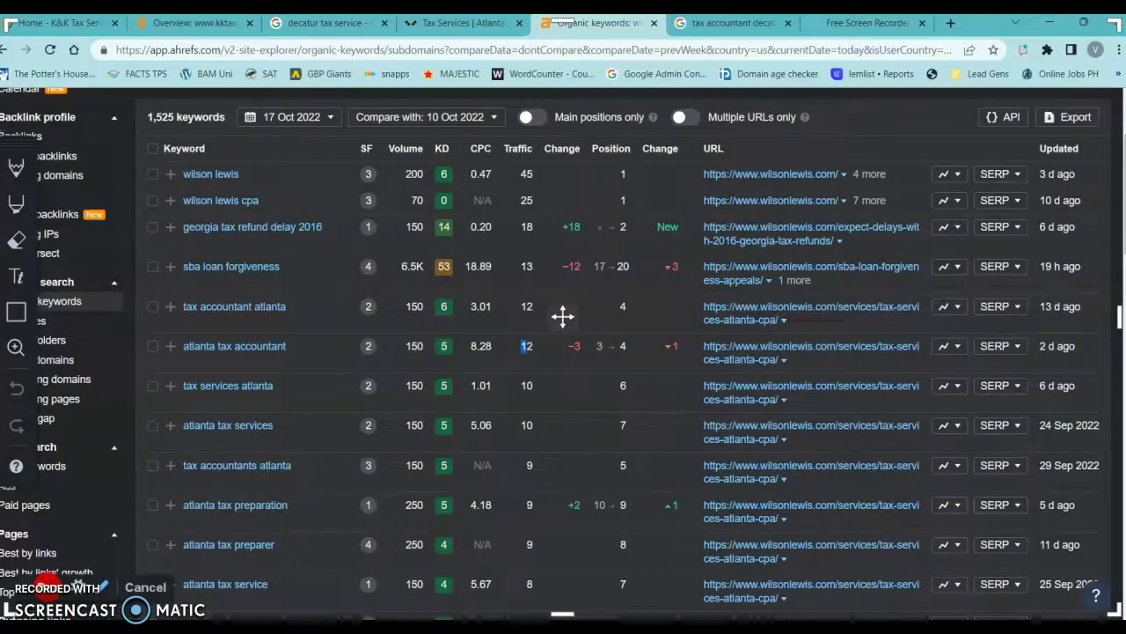
On the K&K homepage, open then cancel the Save as dialog, and swipe the Services carousel
{"action": "left_click", "coordinate": [58, 23]}
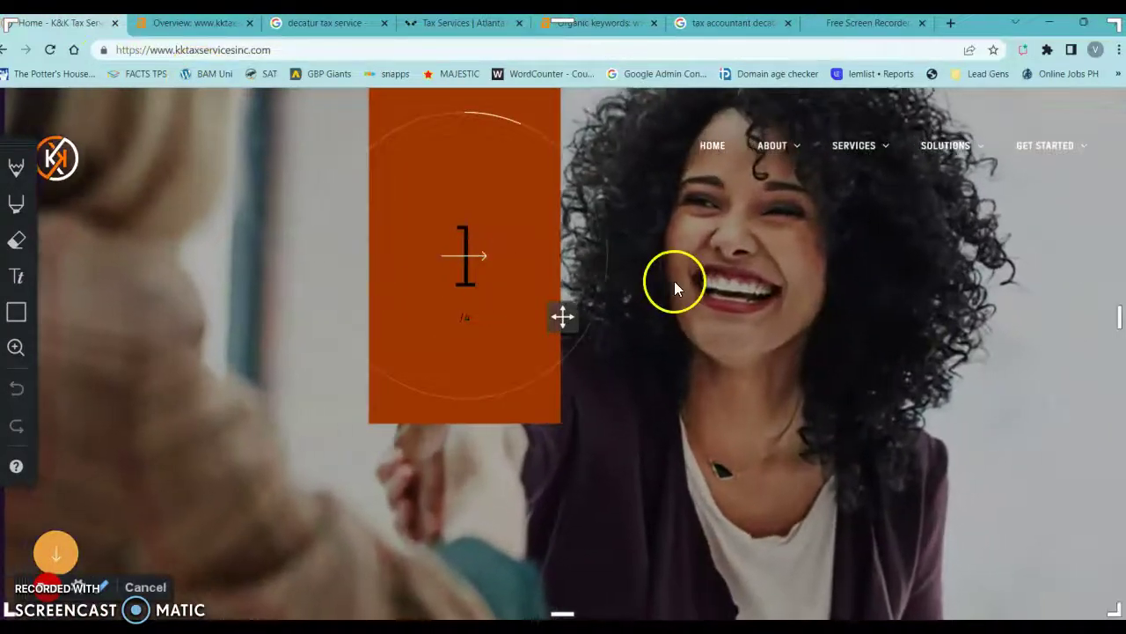
{"action": "right_click", "coordinate": [674, 281]}
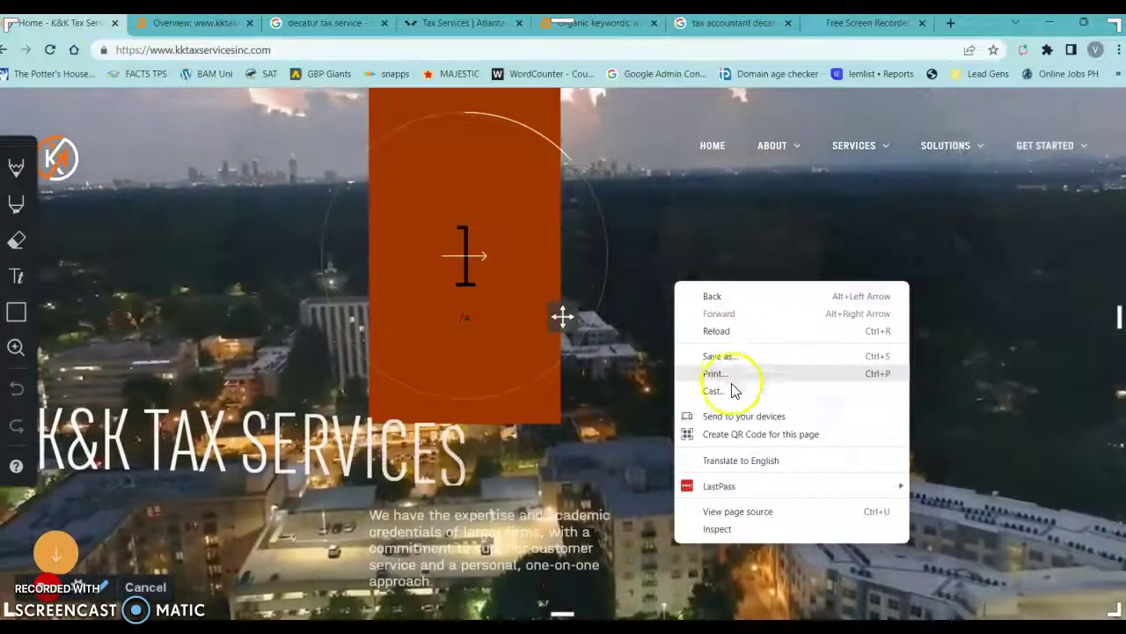
{"action": "left_click", "coordinate": [766, 358]}
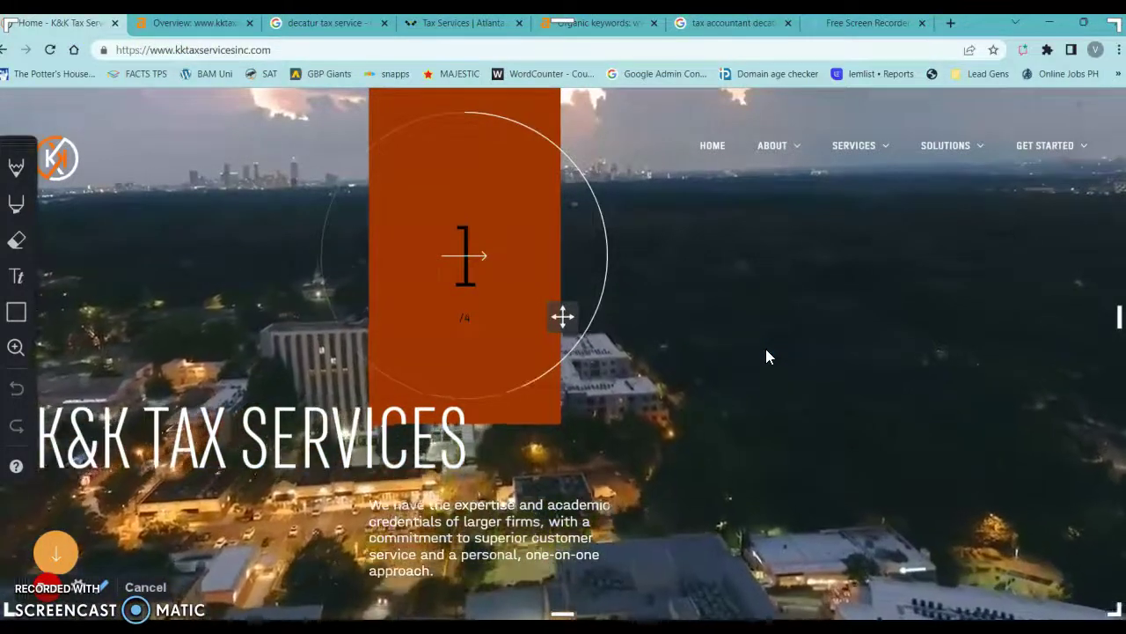
{"action": "key", "text": "ctrl+s"}
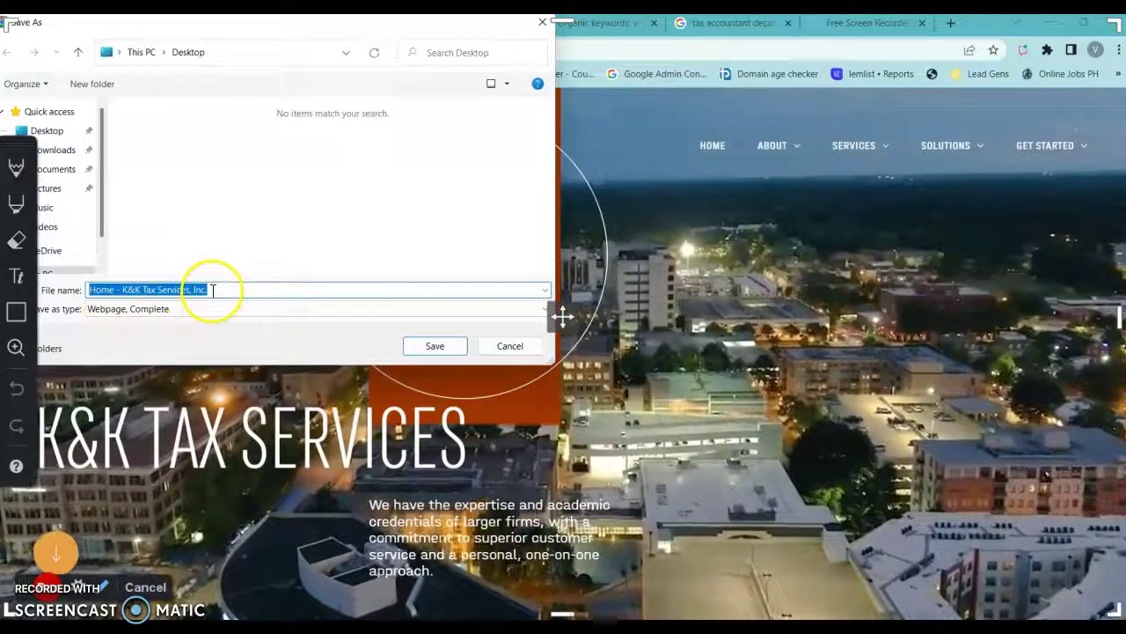
{"action": "left_click", "coordinate": [508, 348]}
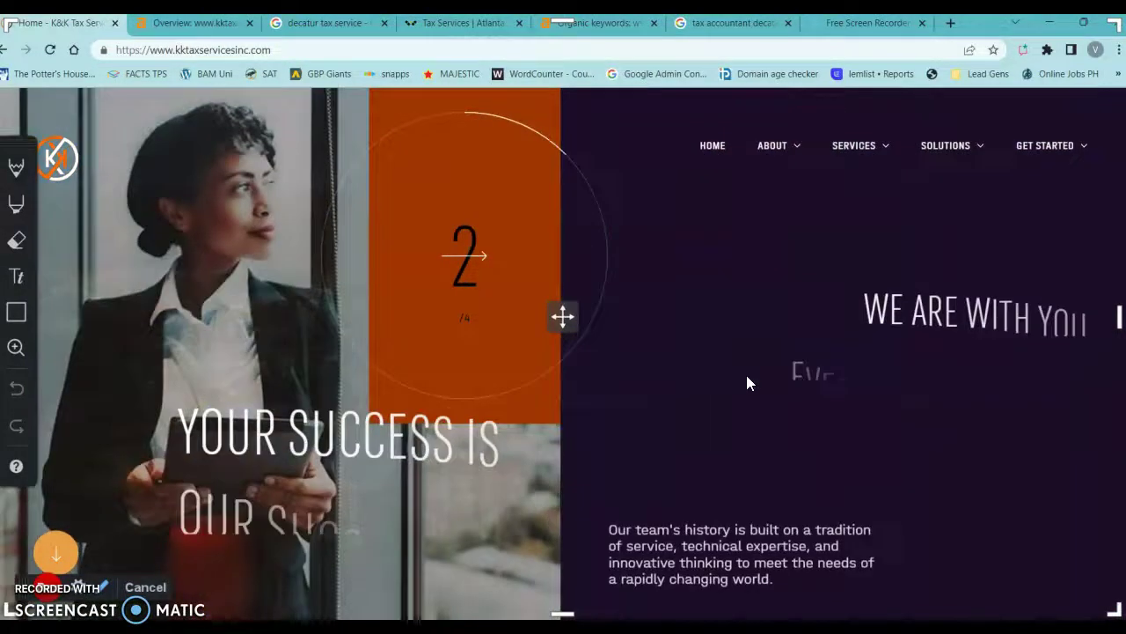
{"action": "scroll", "coordinate": [747, 374], "scroll_direction": "down", "scroll_amount": 5}
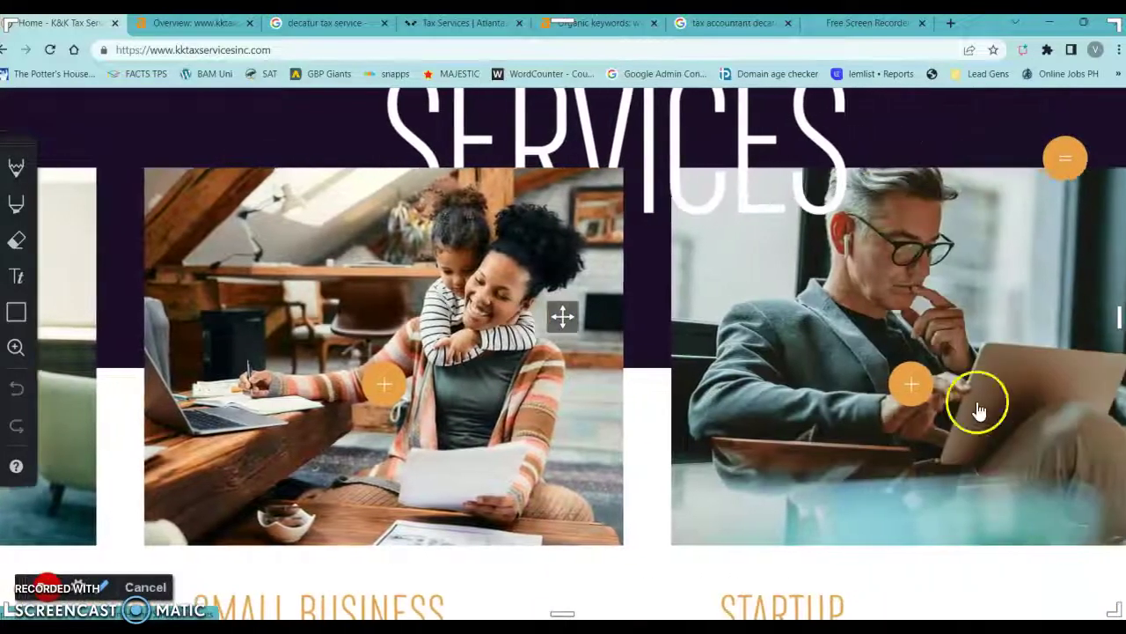
{"action": "left_click_drag", "start_coordinate": [976, 403], "coordinate": [720, 460]}
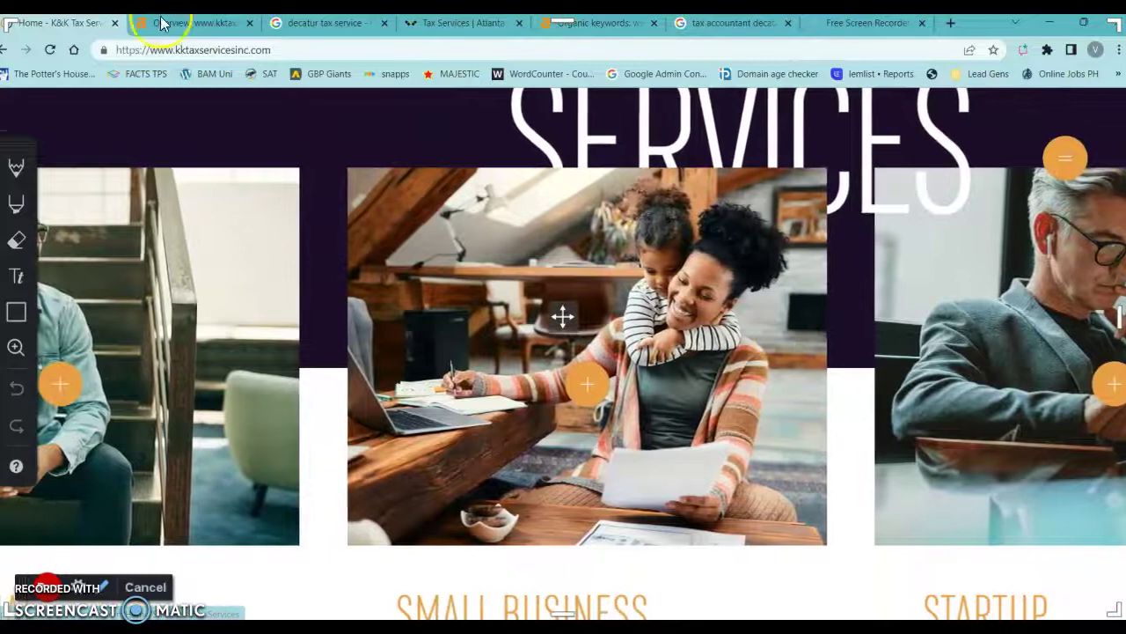
Scroll the 'decatur tax service' results back up to the Businesses map, then return to the K&K site
{"action": "left_click", "coordinate": [343, 23]}
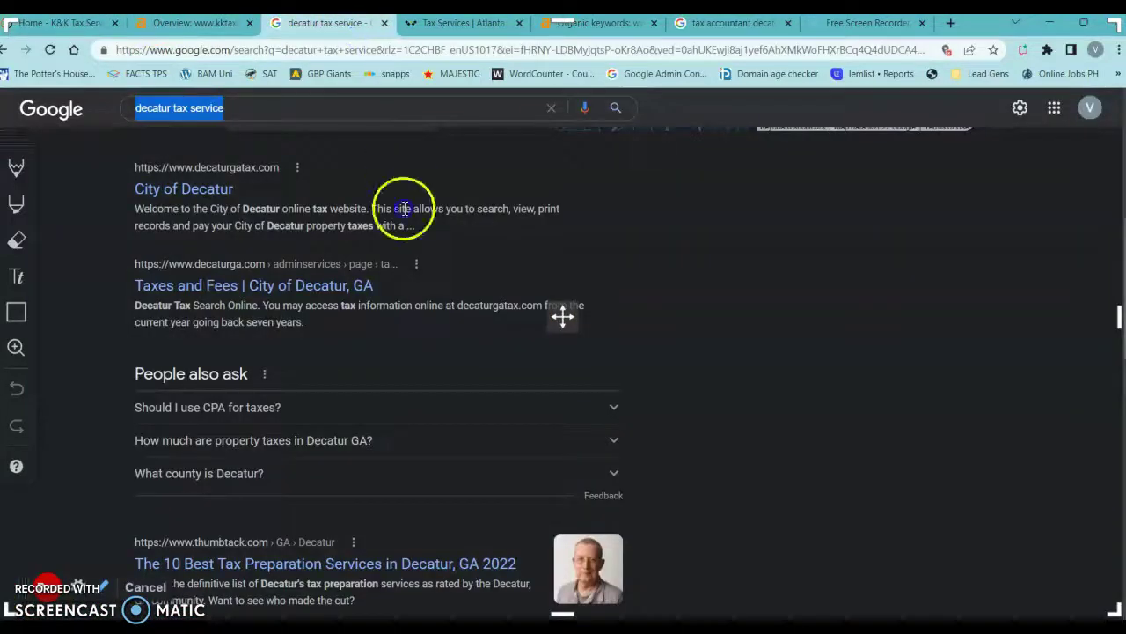
{"action": "scroll", "coordinate": [666, 227], "scroll_direction": "up", "scroll_amount": 6}
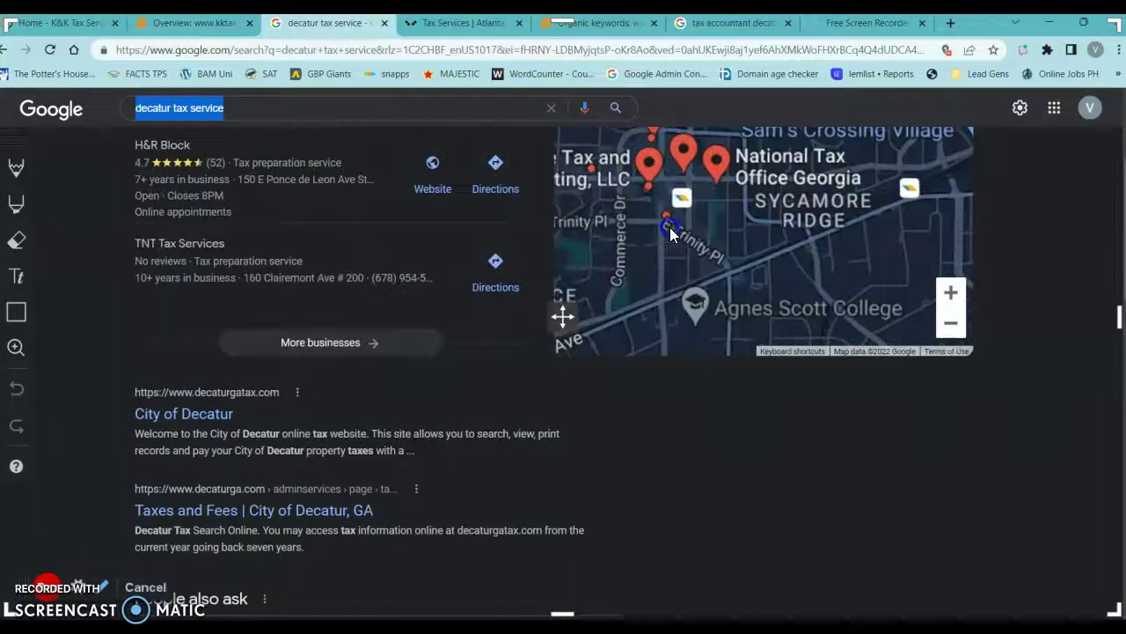
{"action": "scroll", "coordinate": [423, 242], "scroll_direction": "up", "scroll_amount": 2}
{"action": "scroll", "coordinate": [483, 262], "scroll_direction": "down", "scroll_amount": 1}
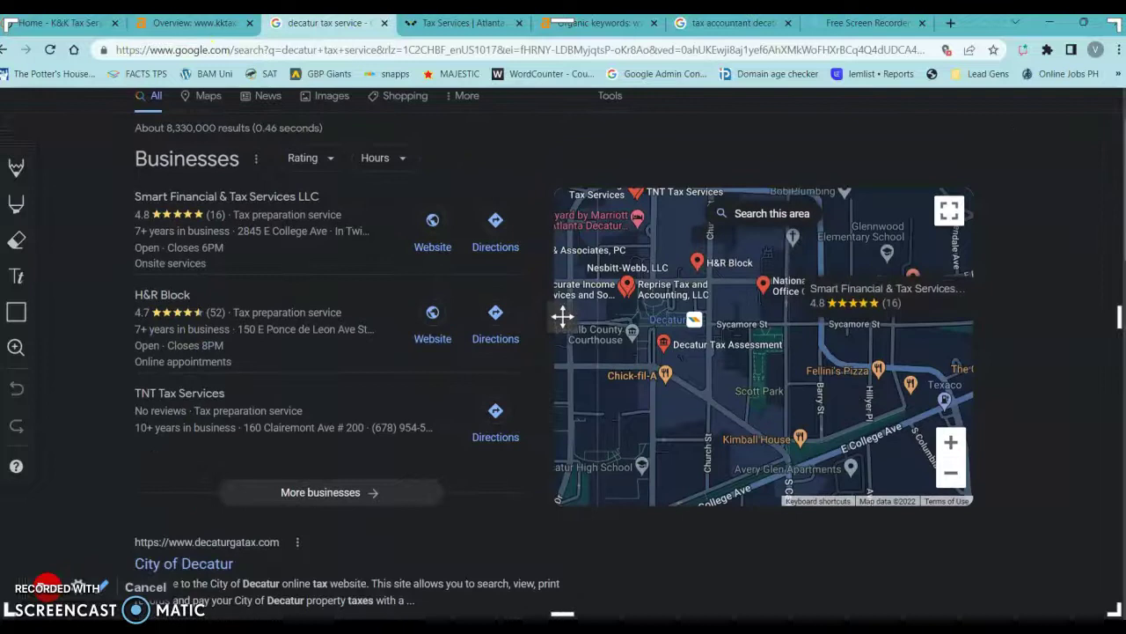
{"action": "left_click", "coordinate": [74, 32]}
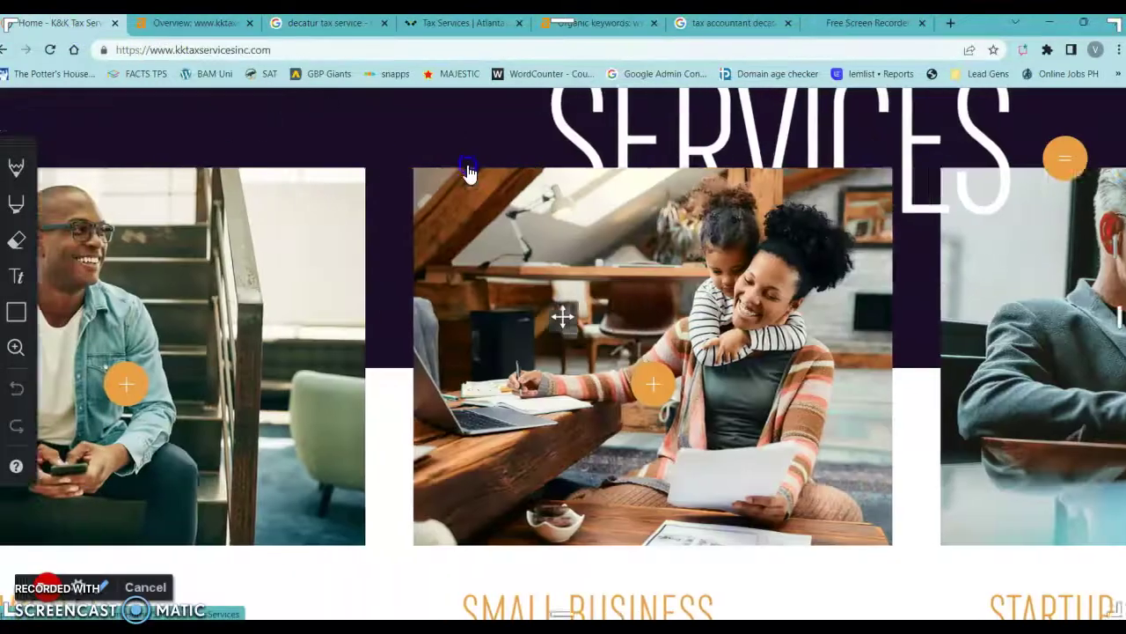